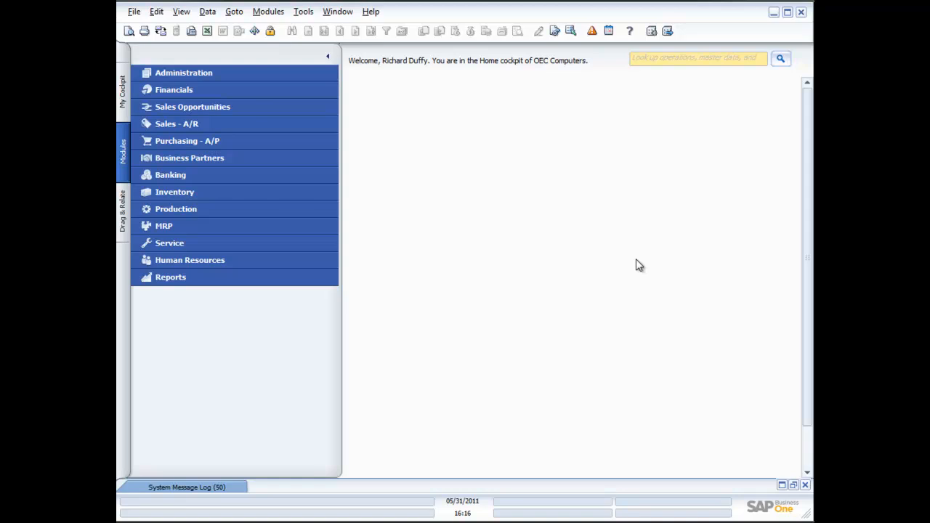
Open a new Incoming Payments document from the Banking module.
click(180, 175)
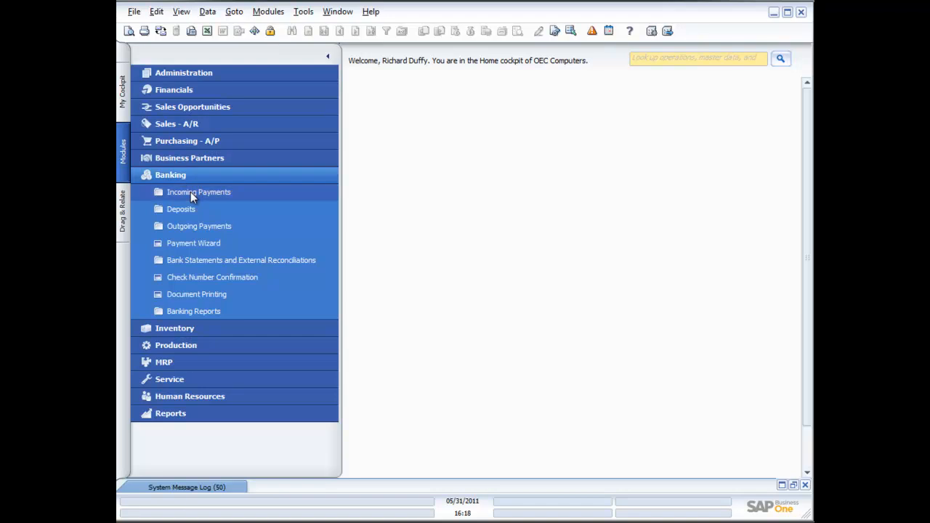
click(190, 192)
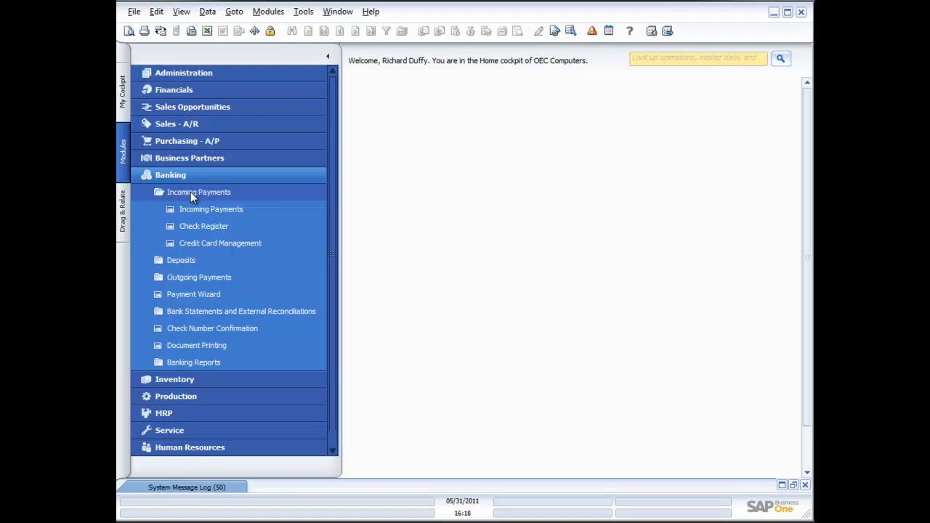
click(193, 210)
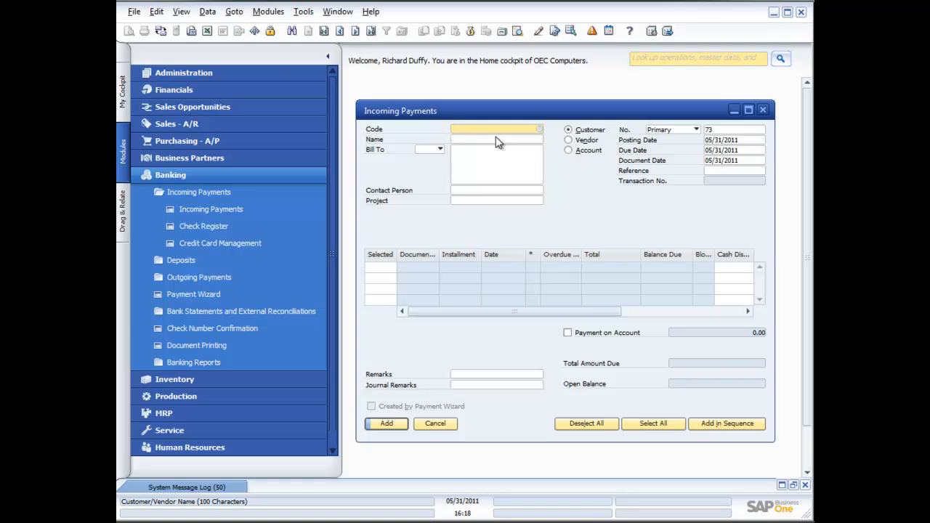
Set the incoming payment to come from a customer and choose Earthshaker Corporation as the business partner.
click(568, 151)
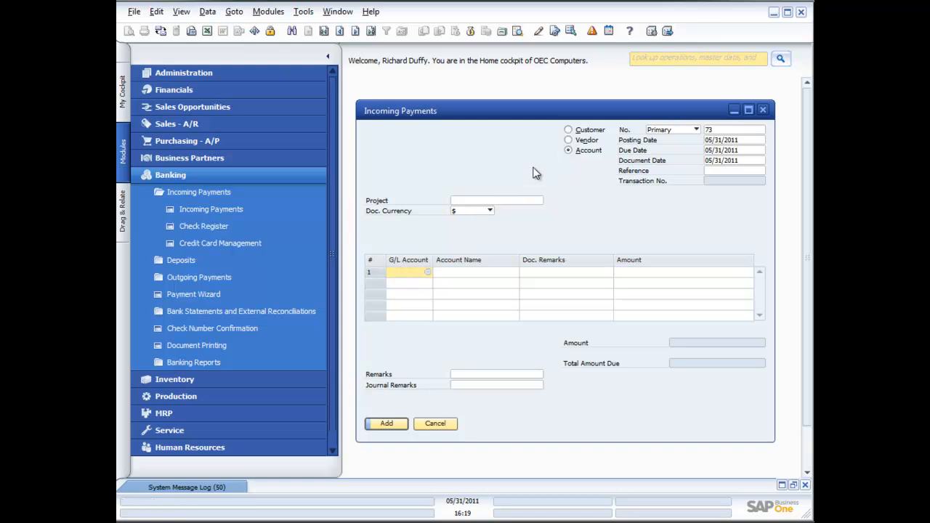
click(568, 130)
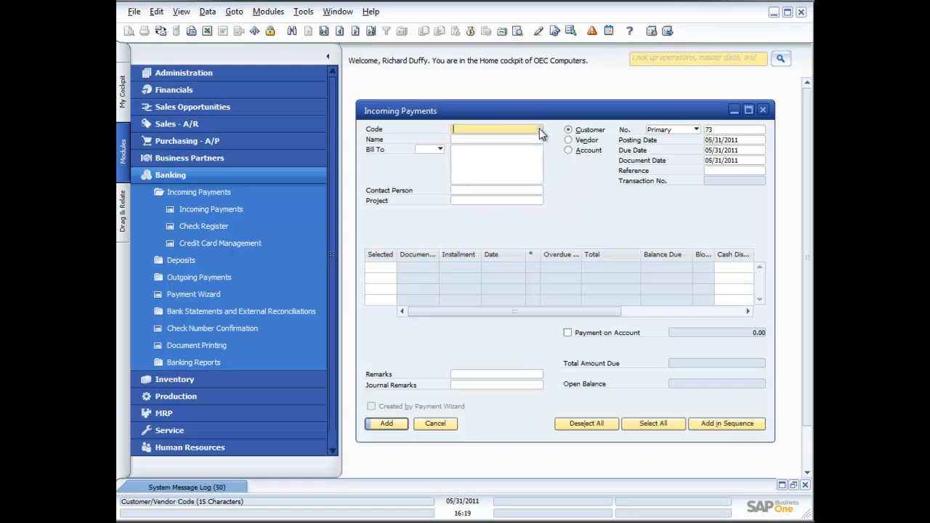
click(539, 130)
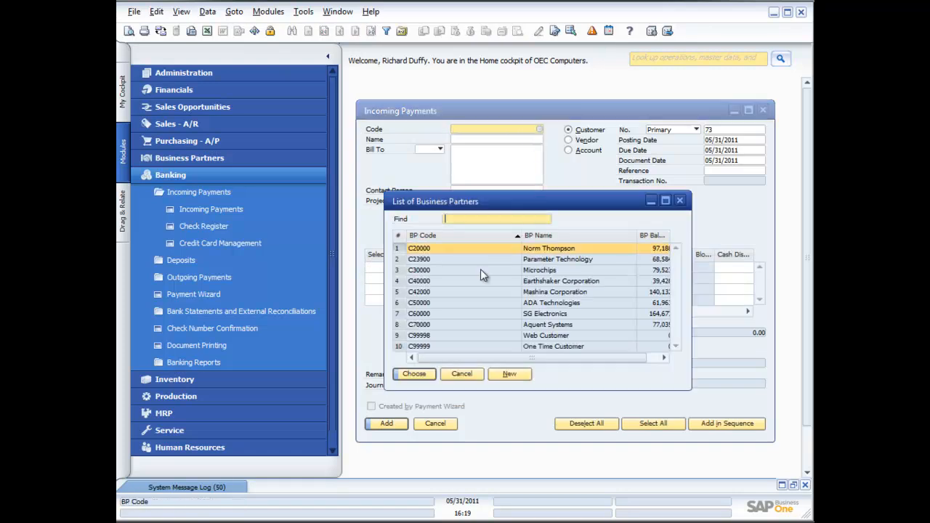
double_click(469, 280)
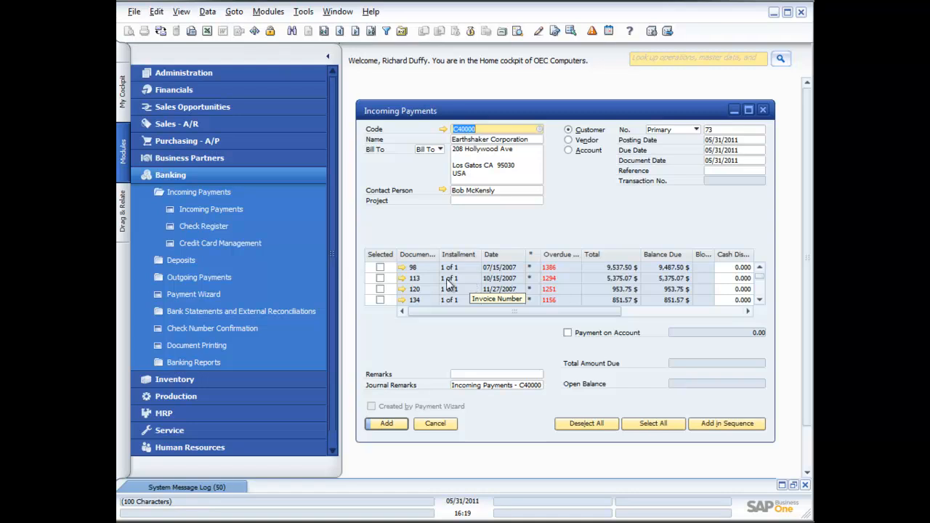
Select invoices 98, 113, 120 and 134 for payment.
click(379, 267)
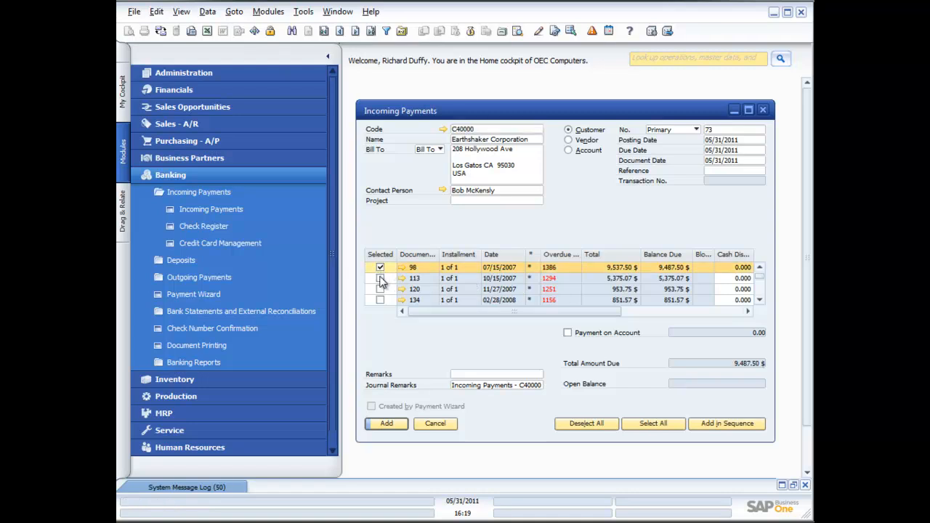
click(379, 279)
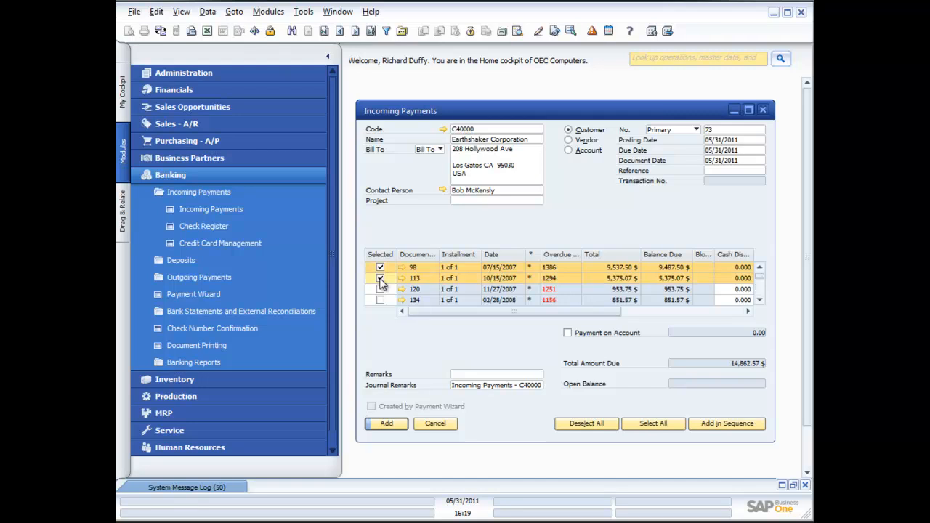
click(380, 290)
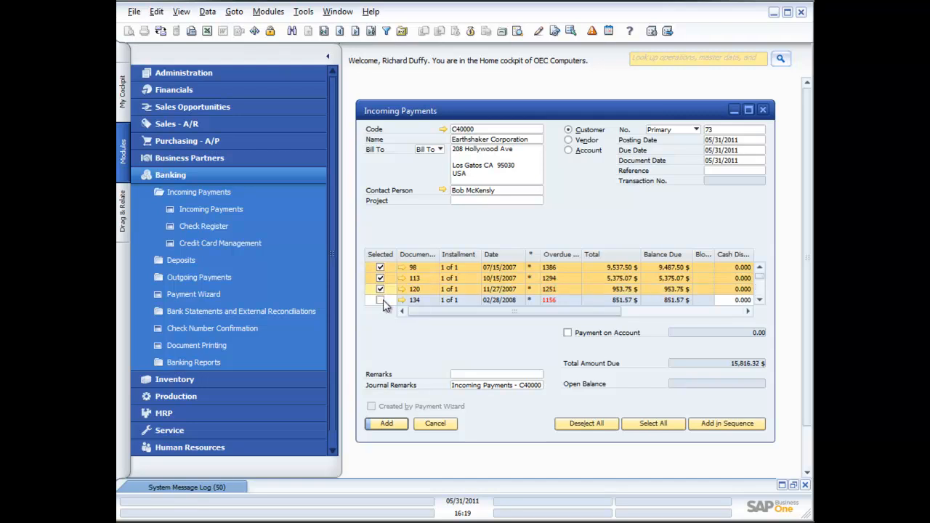
click(380, 300)
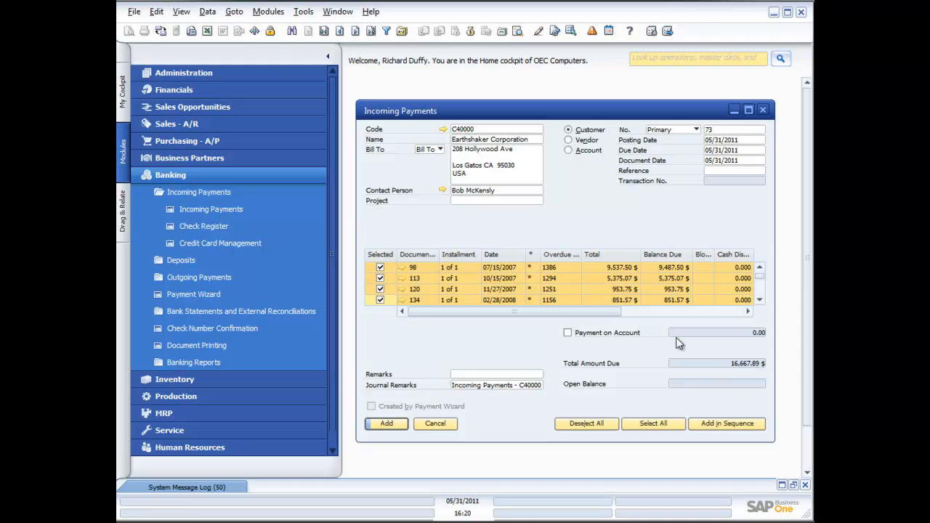
Deselect all four selected invoices in the incoming payment.
click(380, 268)
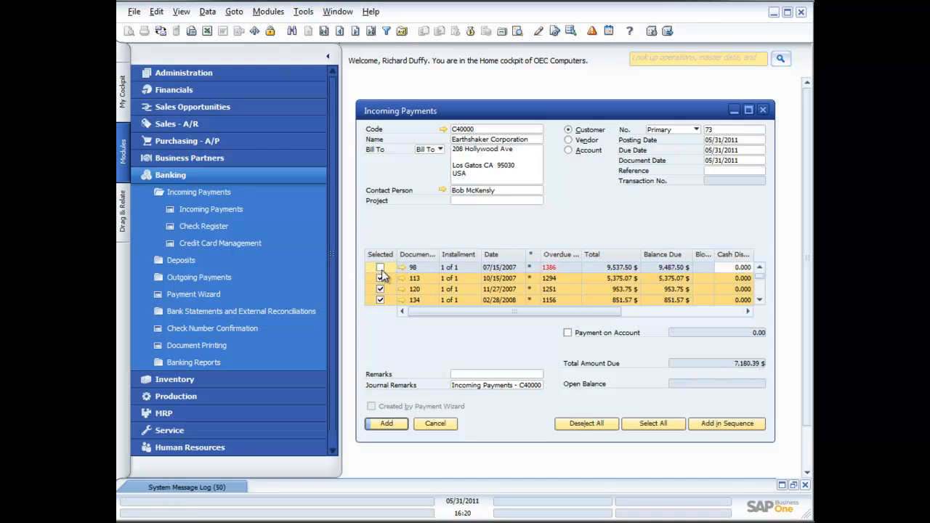
click(380, 279)
click(380, 289)
click(380, 300)
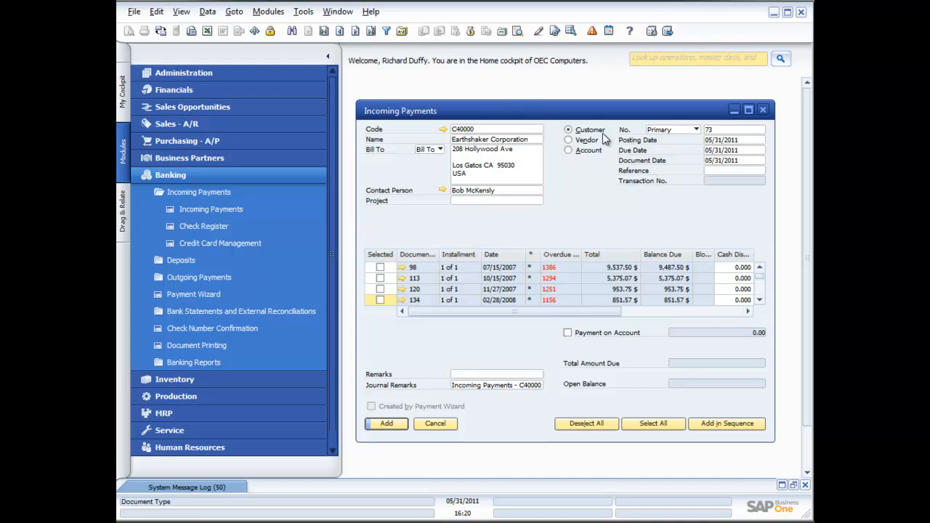
Open the payment means of the incoming payment and review the cash, credit card and bank transfer details.
click(470, 33)
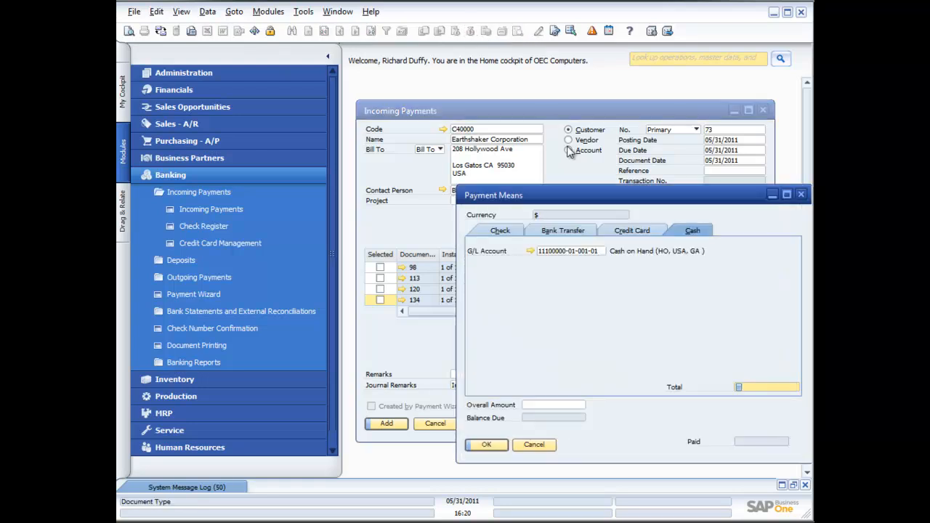
drag(574, 190, 499, 164)
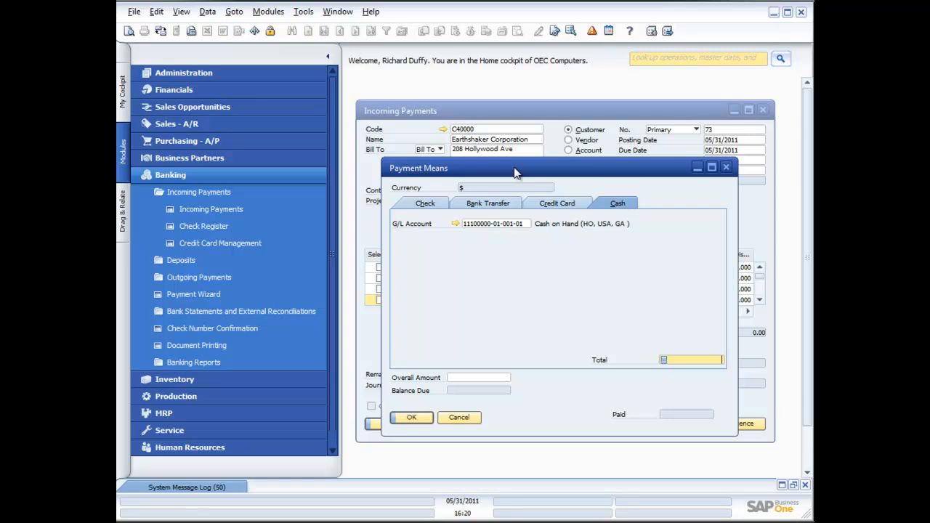
click(566, 207)
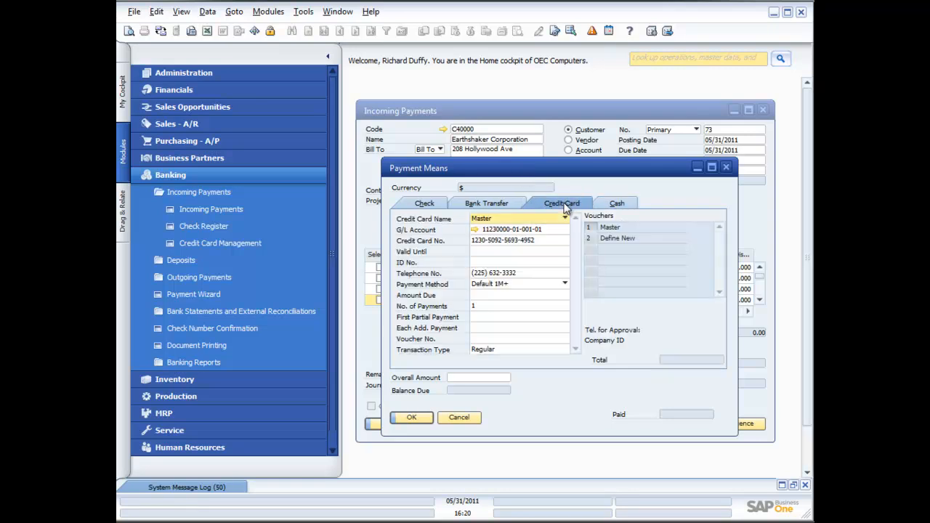
click(490, 207)
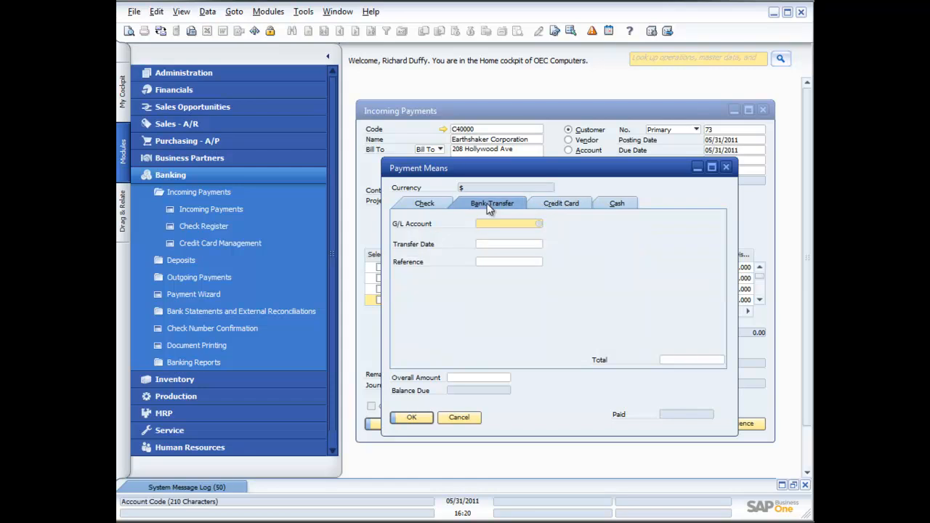
Record a check payment with an amount of 20000 in the payment means and confirm it.
click(437, 207)
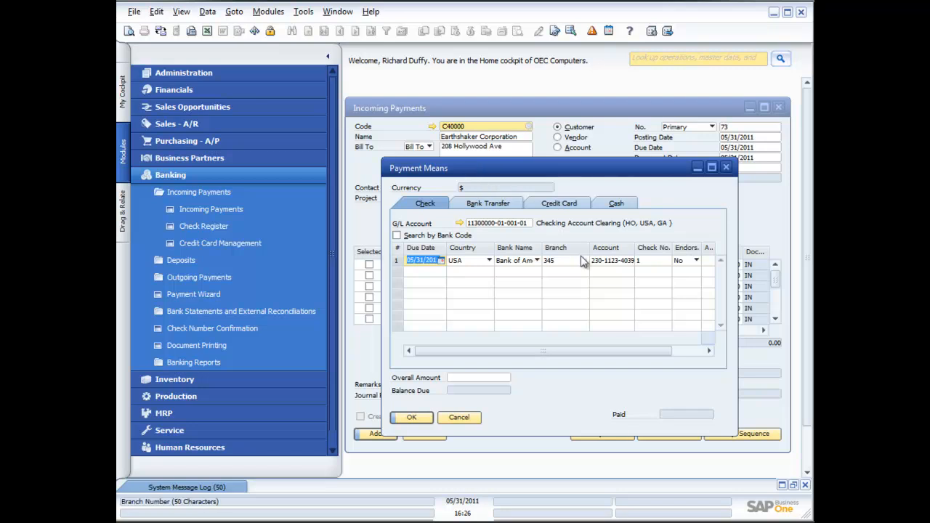
click(707, 350)
click(685, 261)
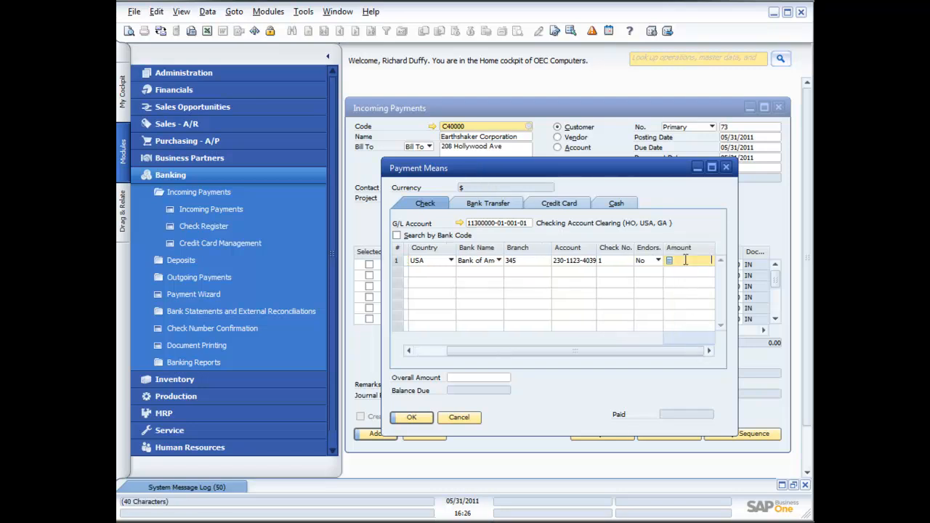
text(20000)
drag(490, 356, 457, 352)
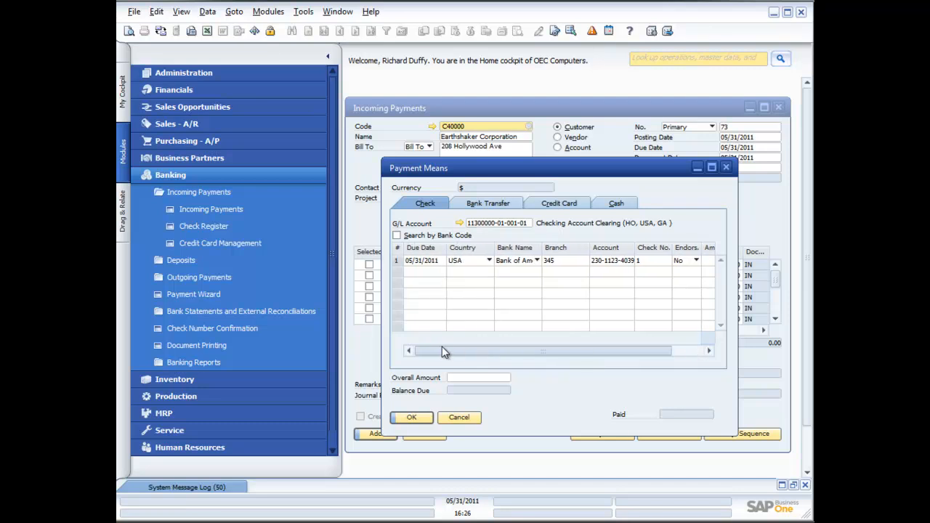
click(415, 417)
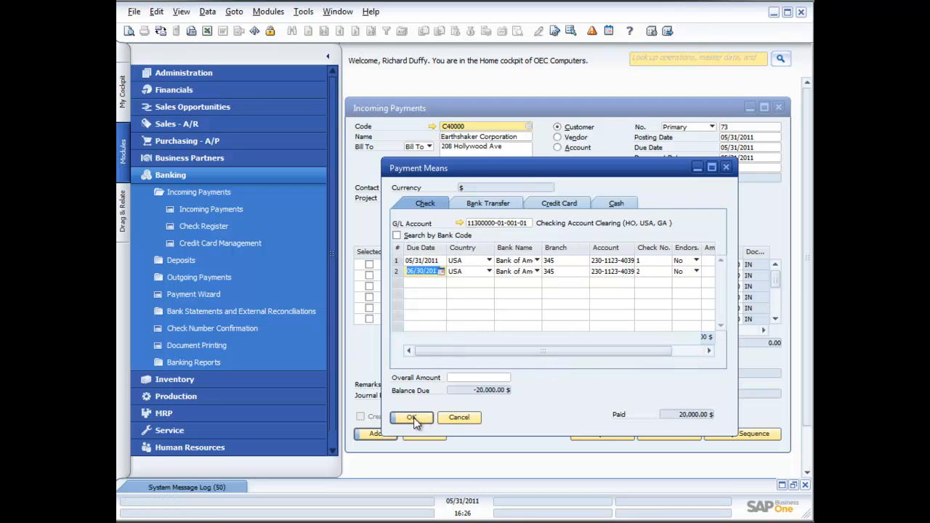
click(412, 419)
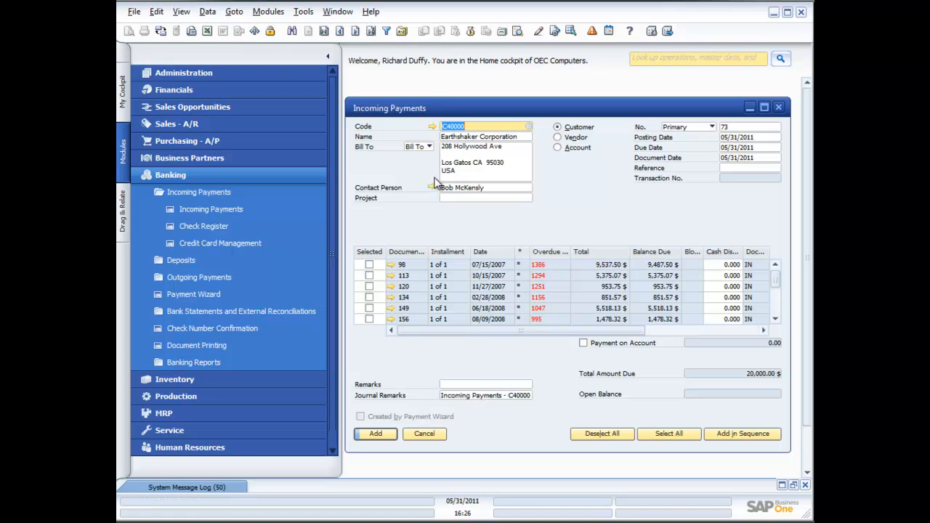
Collapse the module navigation and enlarge the Incoming Payments window to show more invoice rows and columns.
click(328, 57)
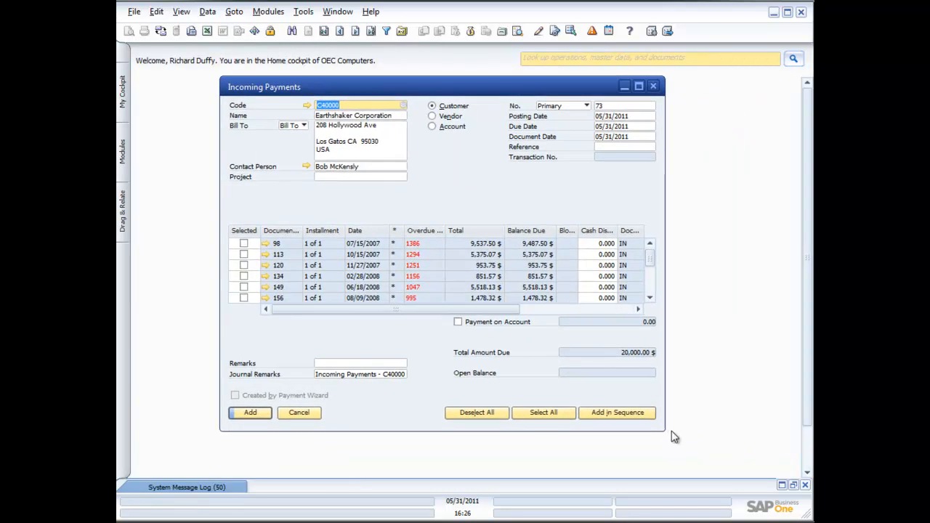
drag(664, 431, 802, 455)
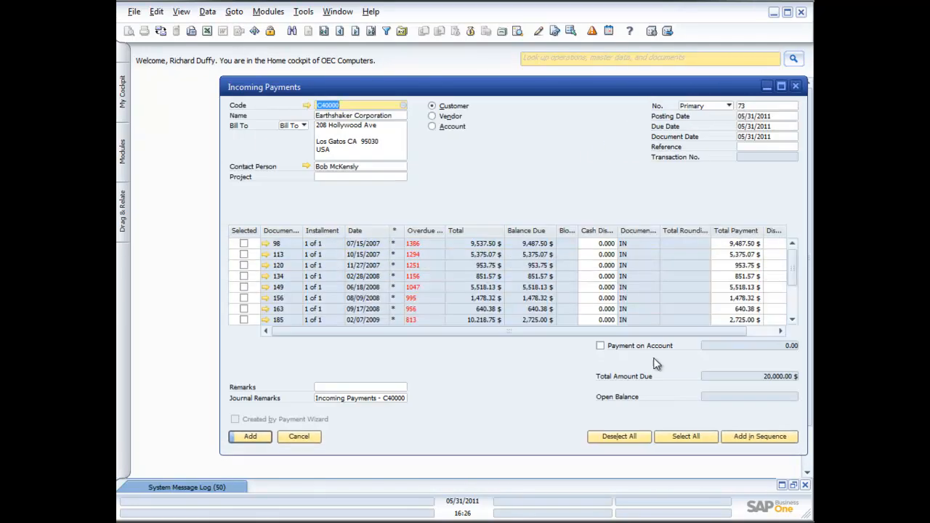
drag(612, 87, 592, 89)
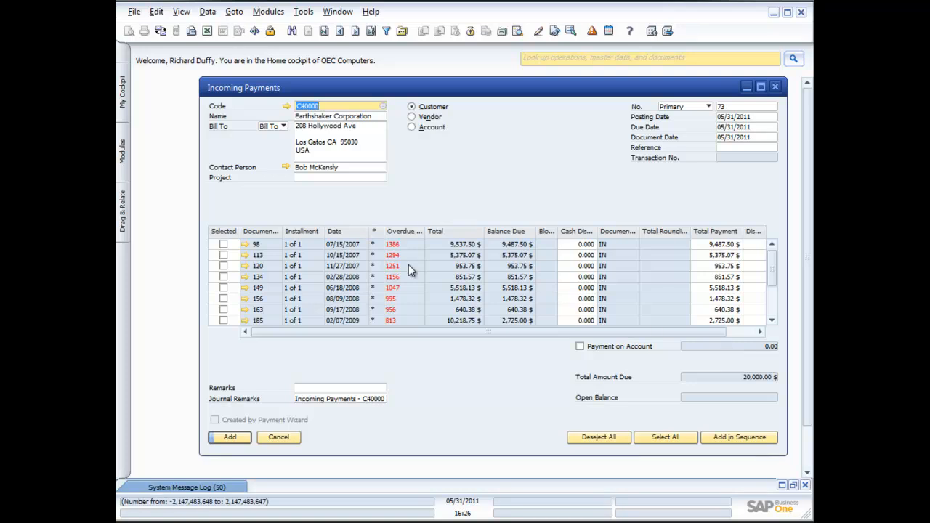
Manually select invoices 98, 113, 120 and 134 to apply the check payment to.
click(224, 245)
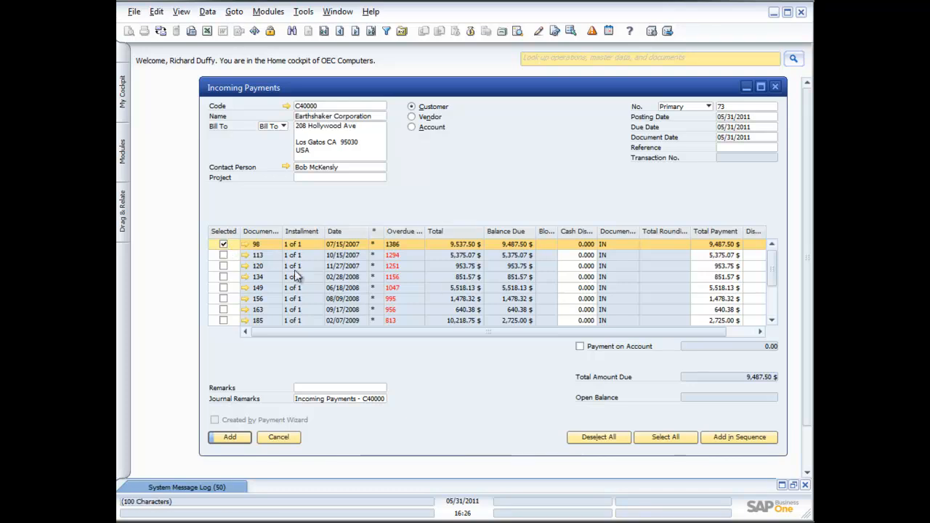
click(224, 256)
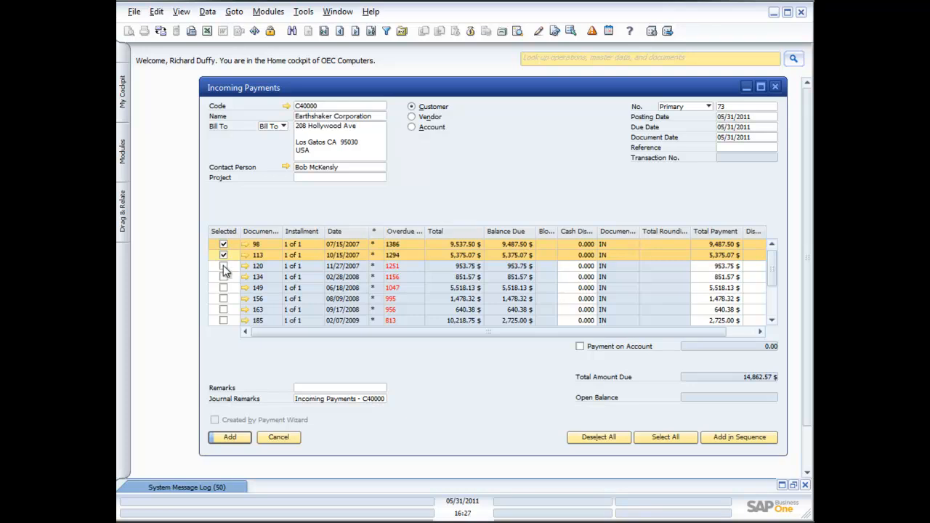
click(224, 267)
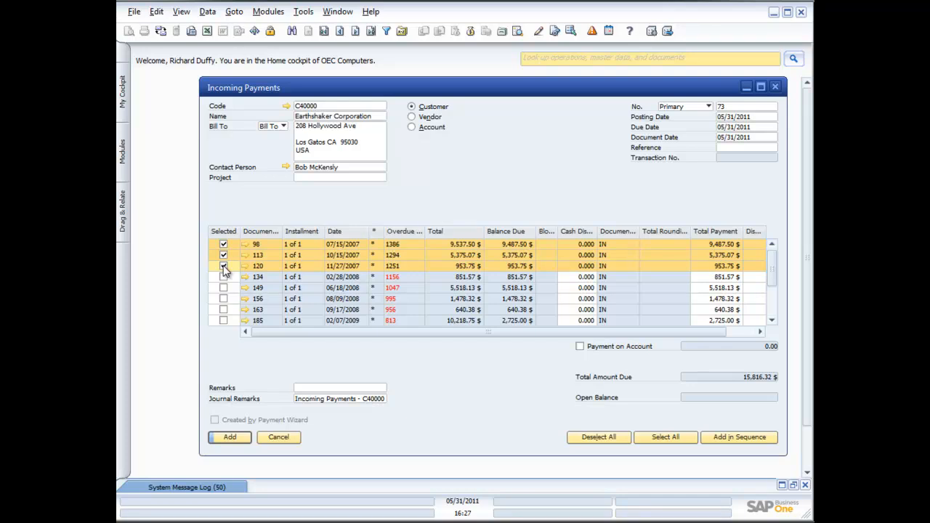
click(224, 276)
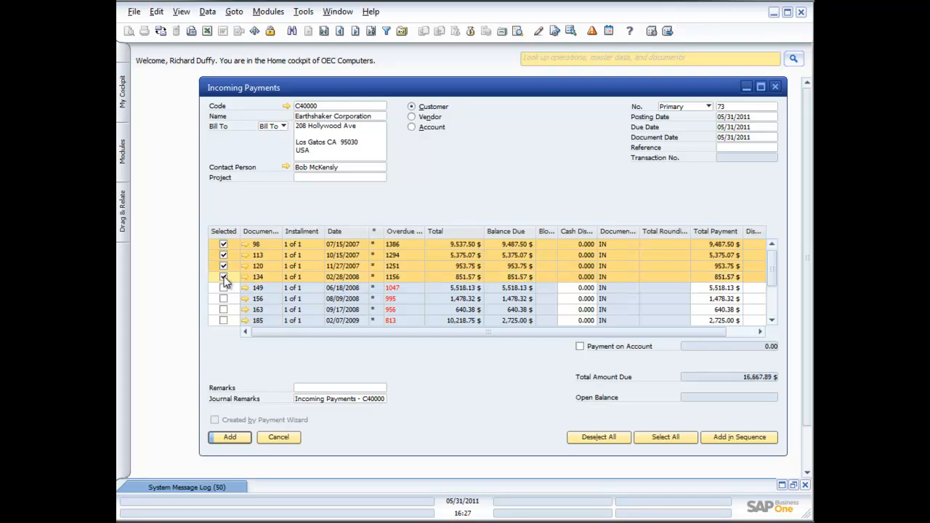
Clear the selection of invoices 134, 120, 113 and 98.
click(224, 276)
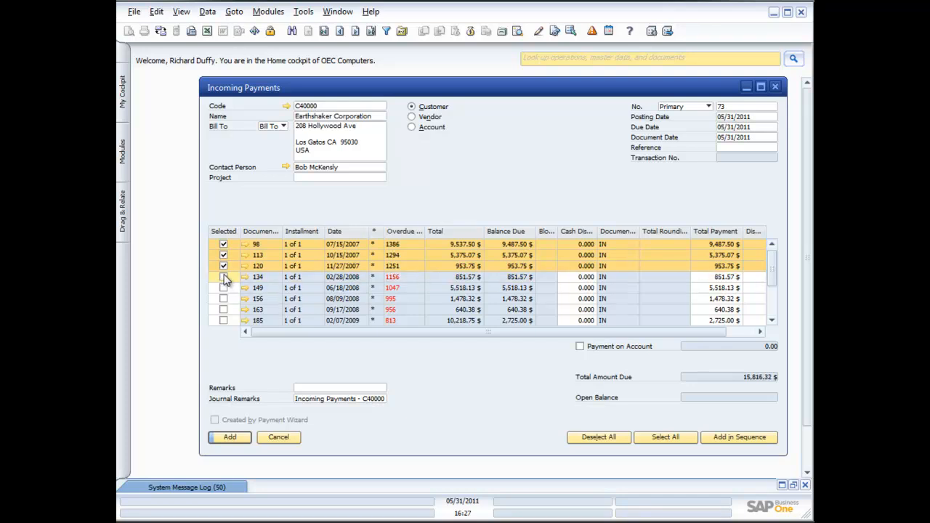
click(224, 266)
click(224, 255)
click(223, 245)
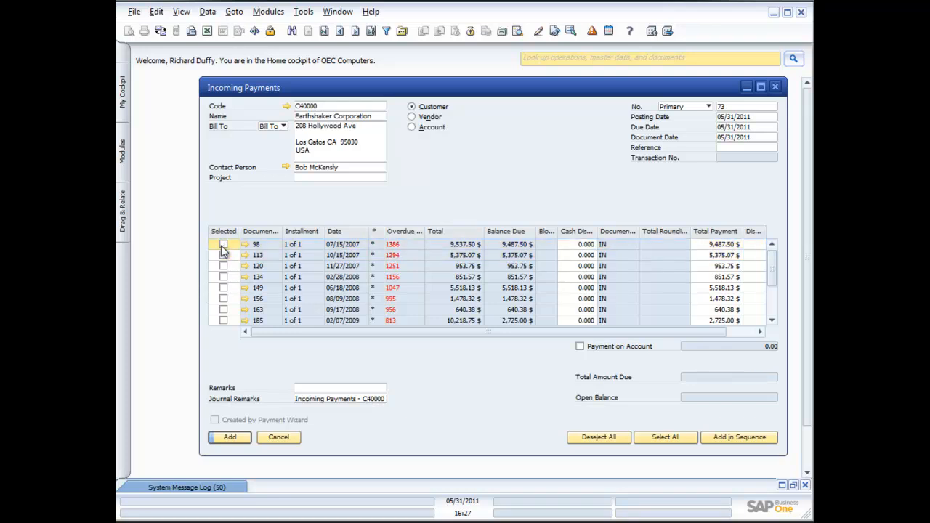
Allocate the check payment in sequence to invoices 98, 113, 120, 134 and 149.
click(718, 245)
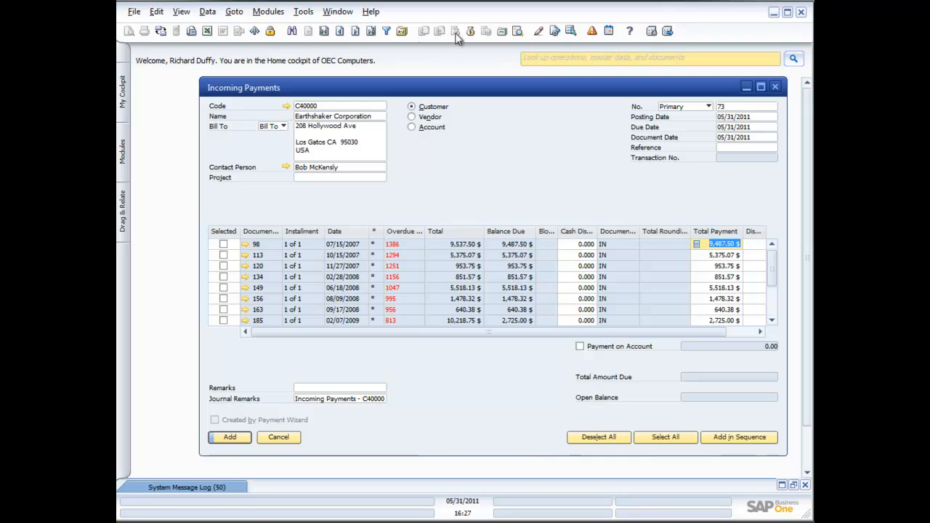
click(746, 437)
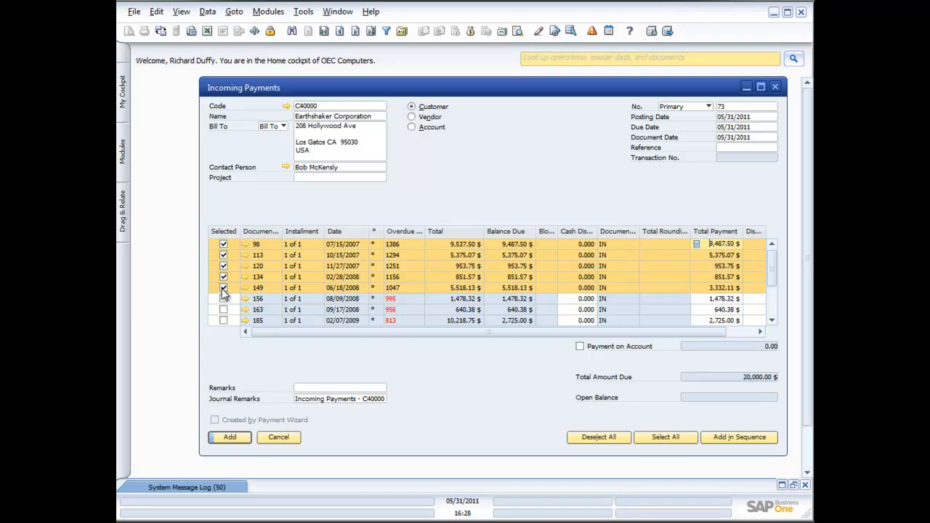
Deselect invoices 98, 113, 120, 134 and 149 and enable payment on account instead.
click(223, 244)
click(223, 255)
click(223, 266)
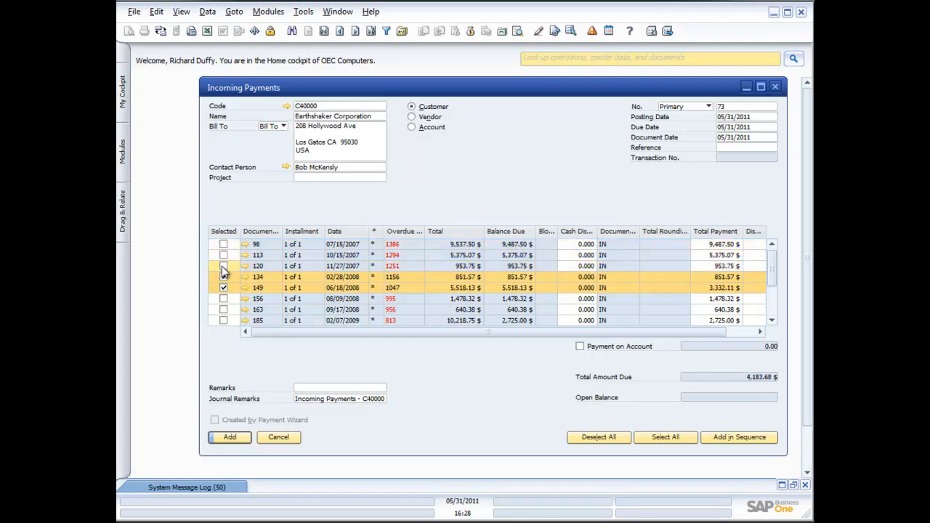
click(223, 277)
click(223, 287)
click(579, 347)
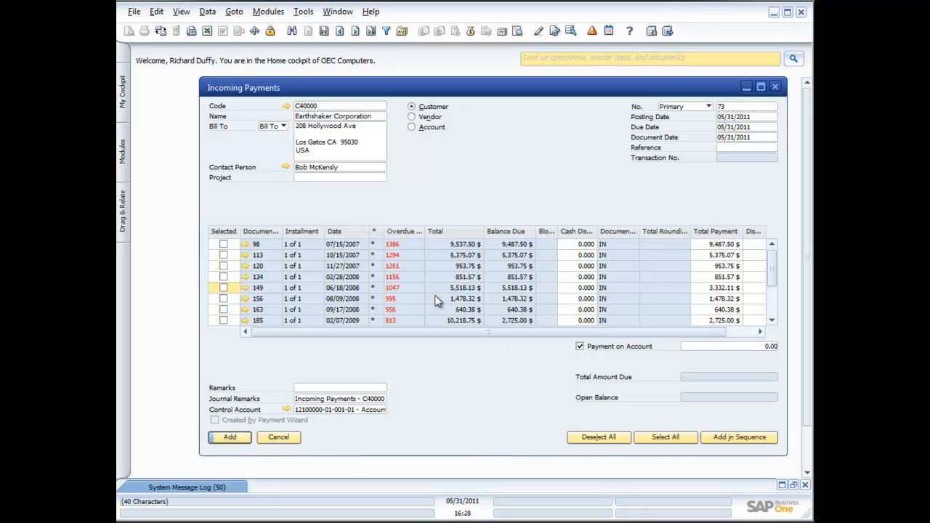
Allocate the check payment in sequence to invoices 98, 113, 120, 134 and 149 instead of on account, and add the payment.
click(740, 437)
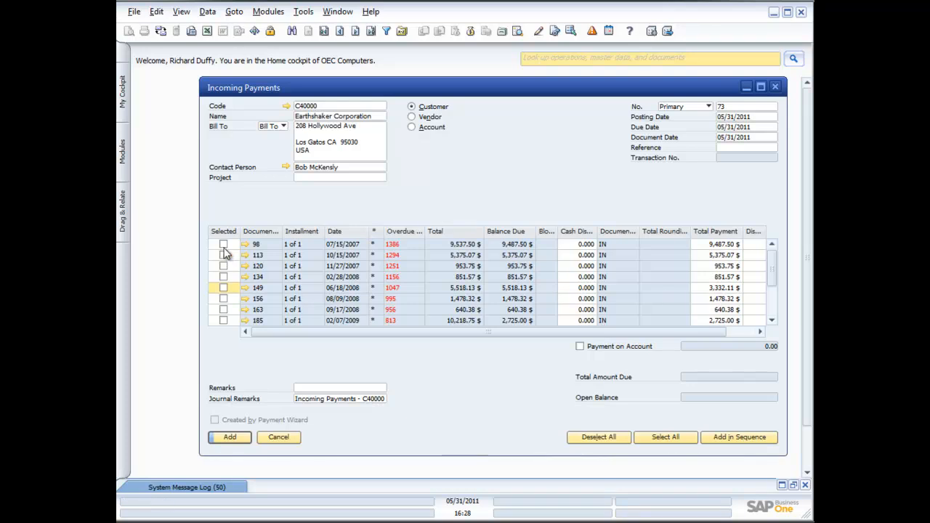
click(737, 437)
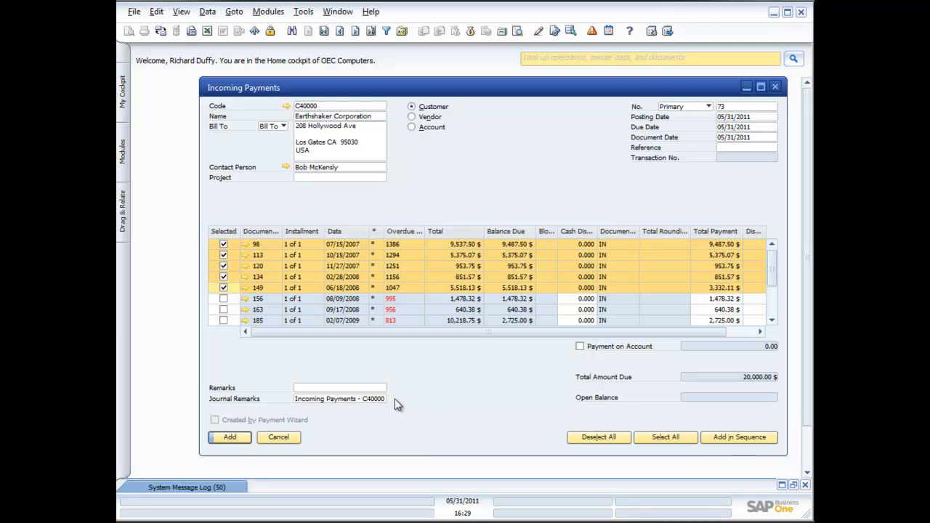
click(230, 436)
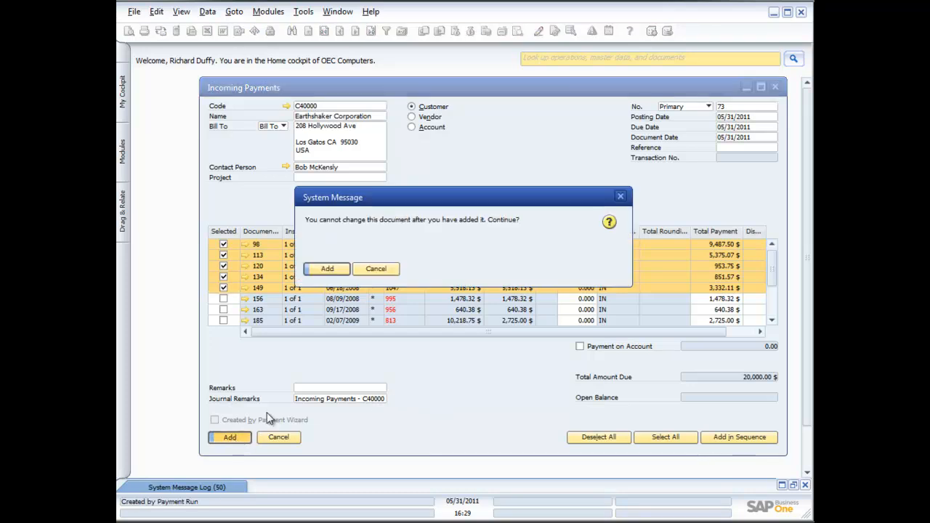
click(327, 270)
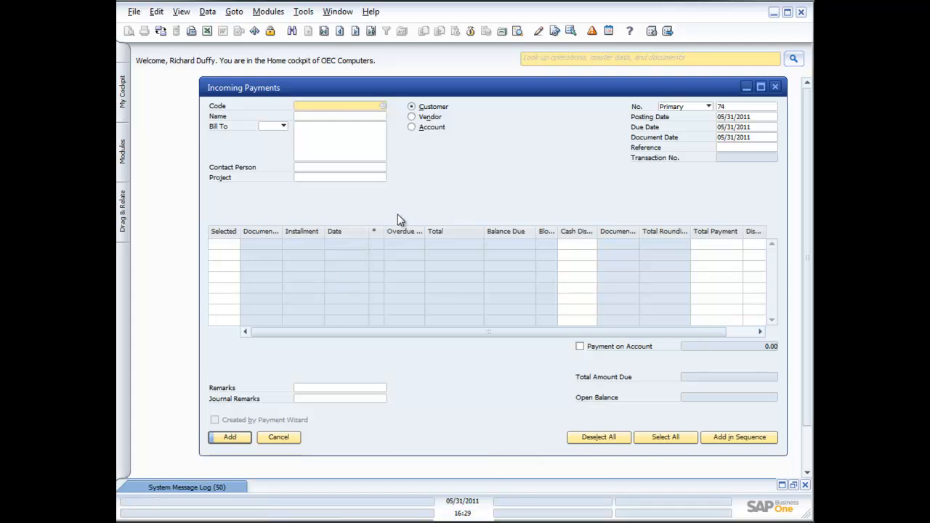
Choose Earthshaker Corporation as the customer of the new incoming payment and enter a cash amount of 5,000.
click(382, 106)
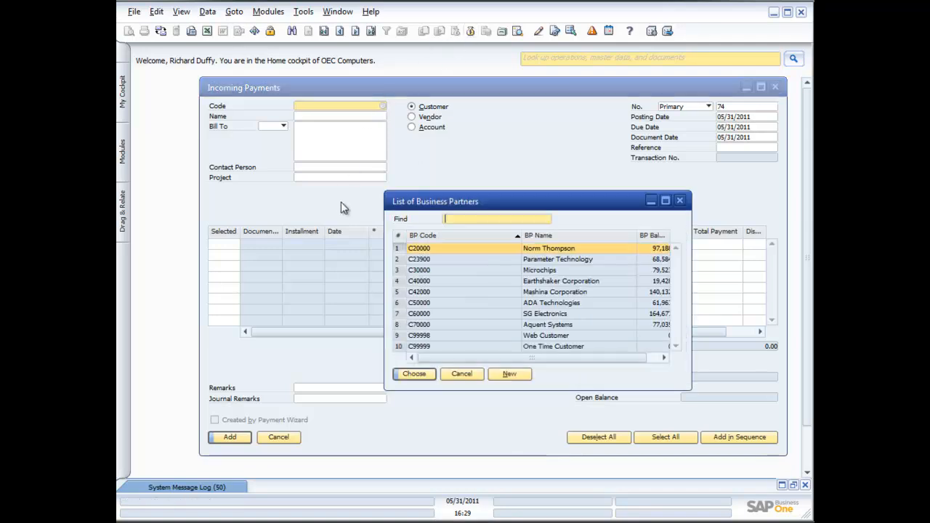
double_click(445, 283)
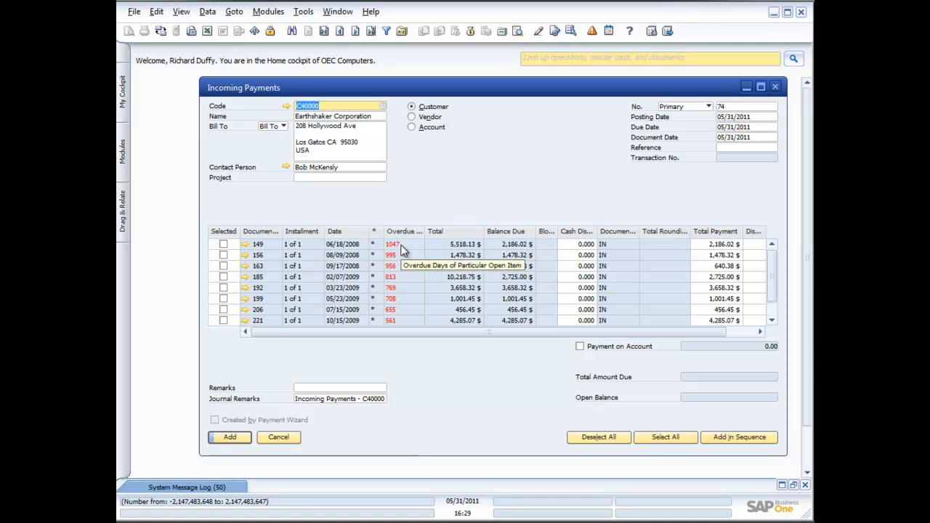
click(471, 30)
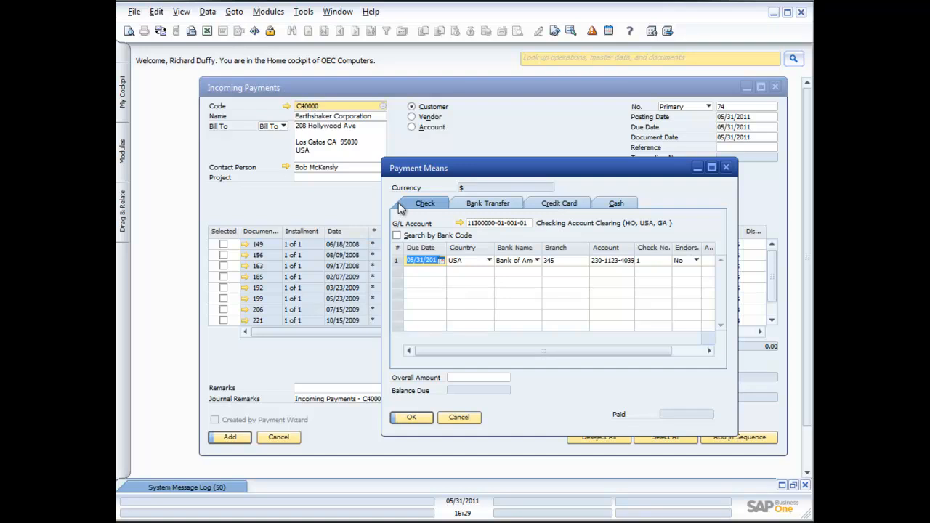
click(614, 204)
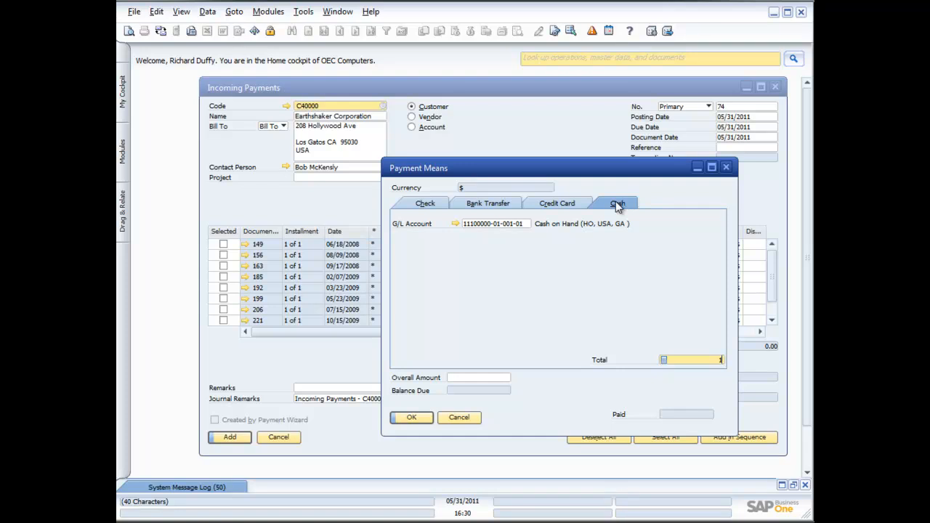
text(000)
key(Tab)
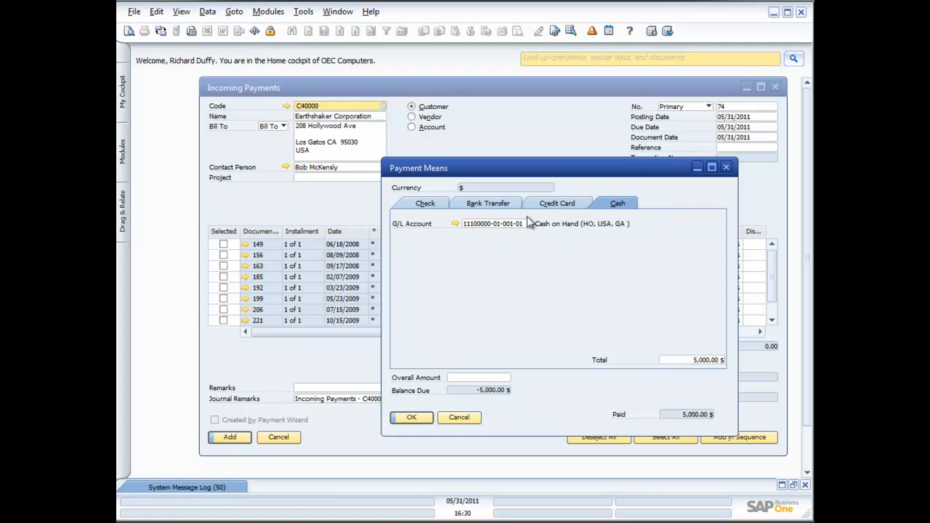
Enter a check amount of 5,000 alongside the cash and confirm the payment means.
click(425, 203)
click(708, 351)
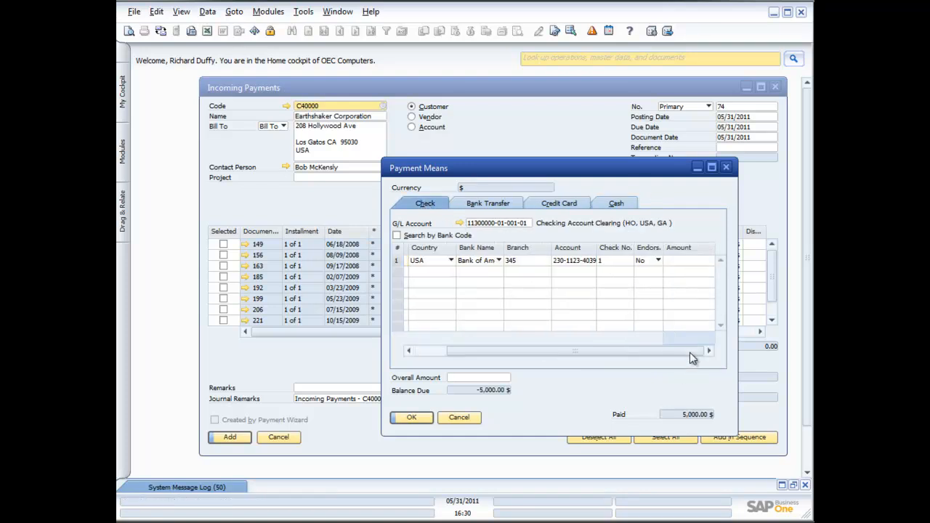
click(686, 259)
text(5000)
key(Tab)
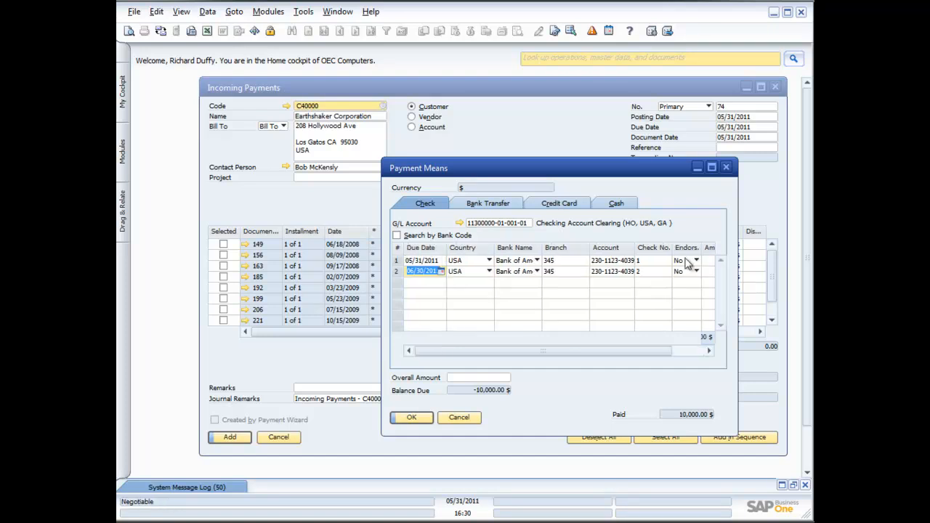
click(414, 418)
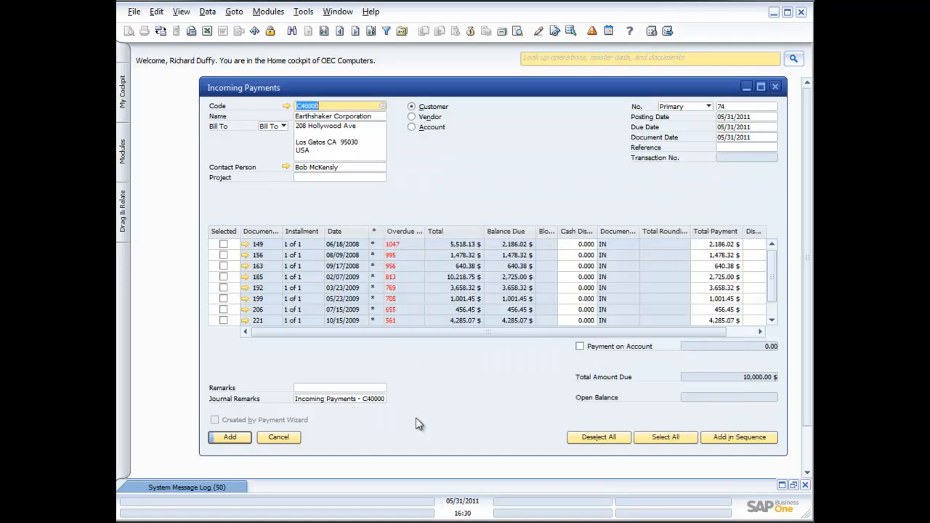
Allocate the combined payment in sequence to invoices 149, 156, 163, 185 and 192, and add it, closing the payment form.
click(753, 436)
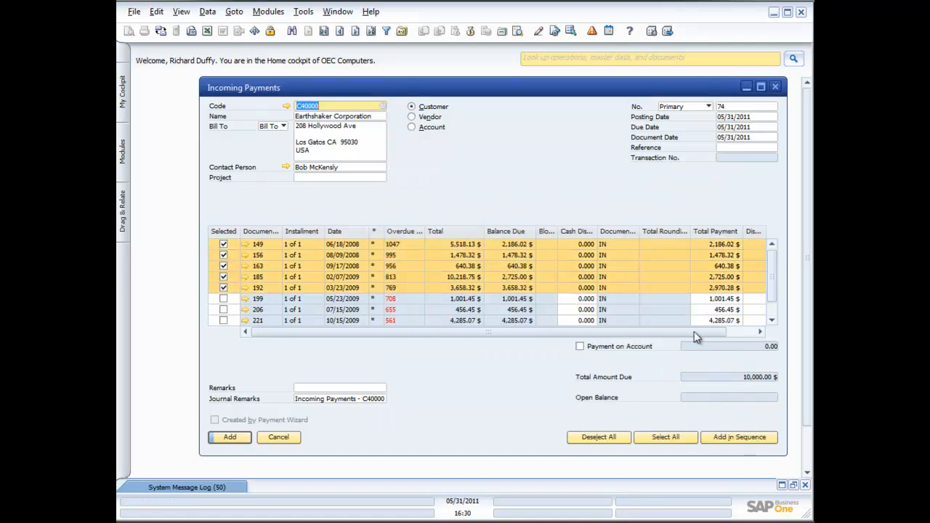
drag(694, 331, 726, 333)
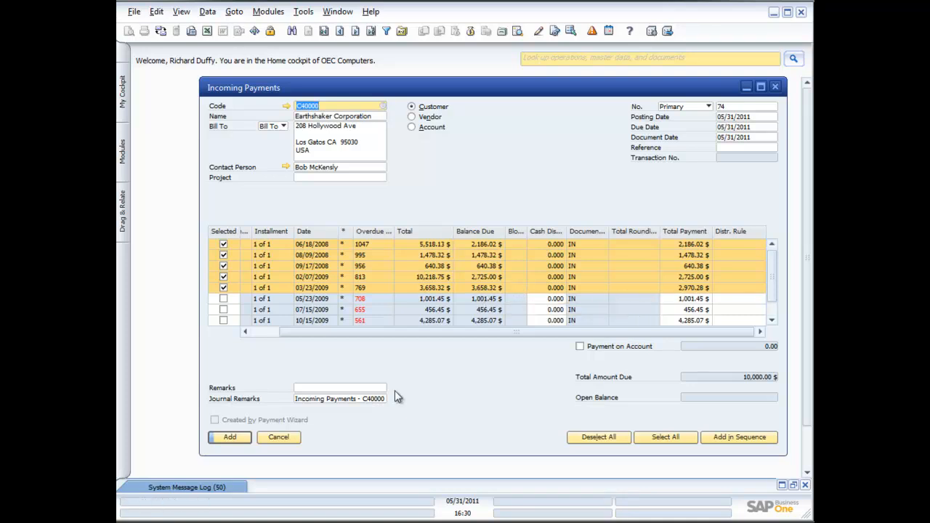
click(246, 438)
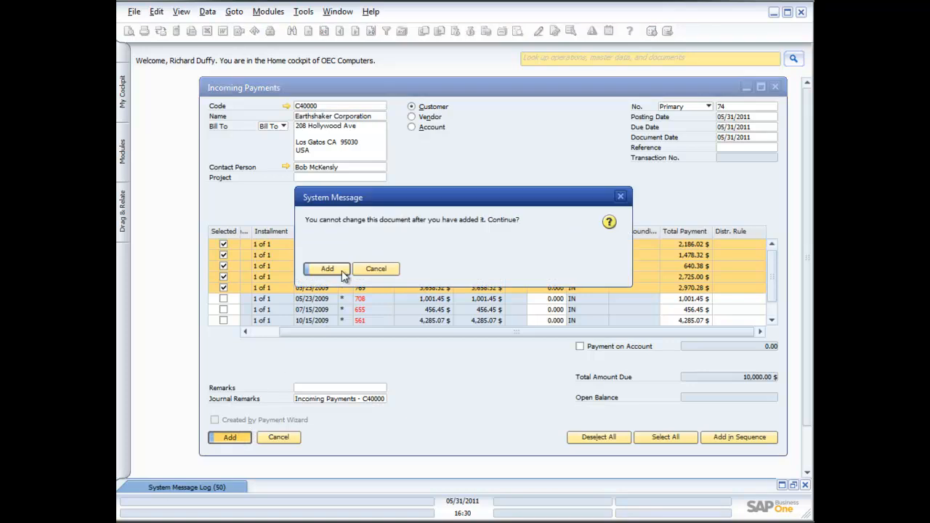
click(335, 270)
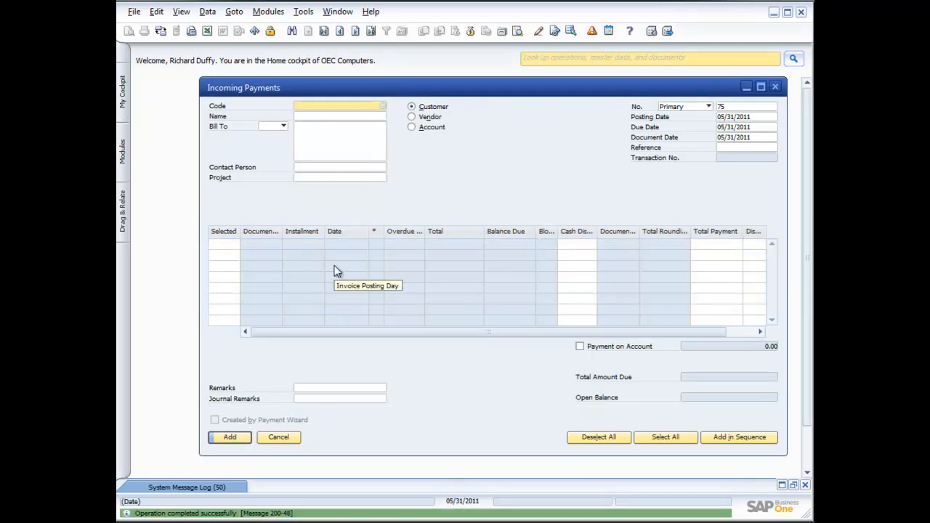
click(774, 88)
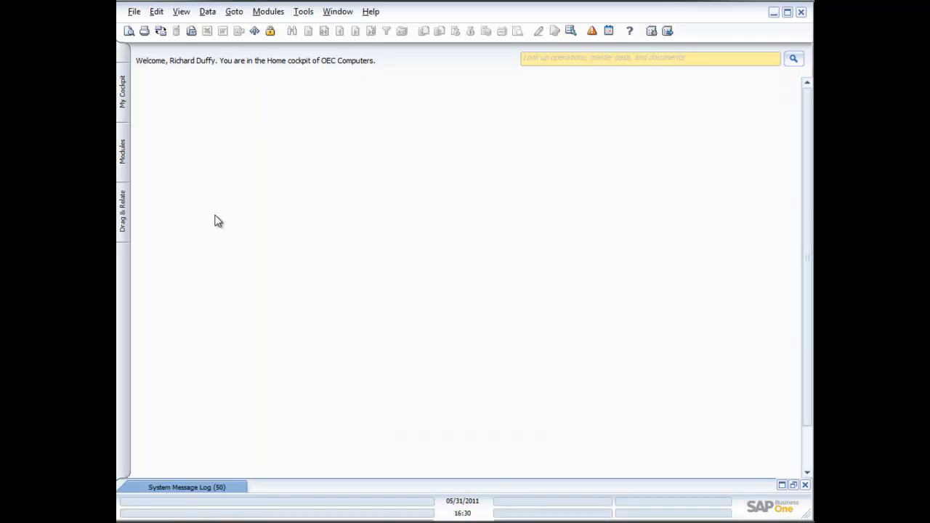
Open the Deposit form in Banking and enlarge its window to show the complete checks table.
click(122, 152)
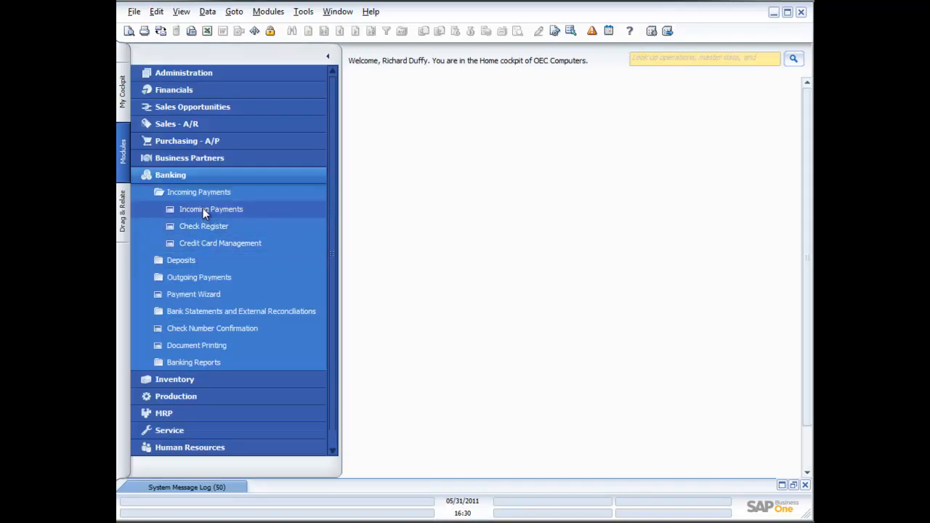
click(178, 260)
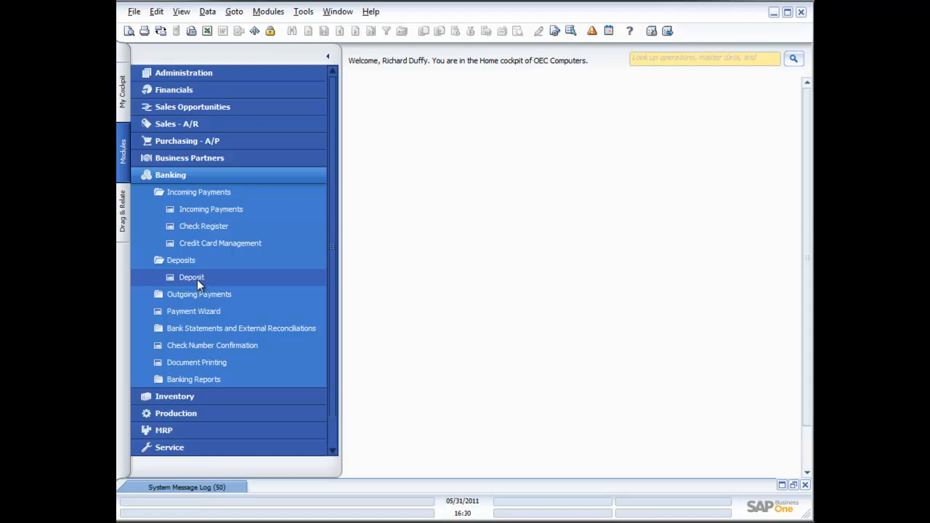
click(191, 278)
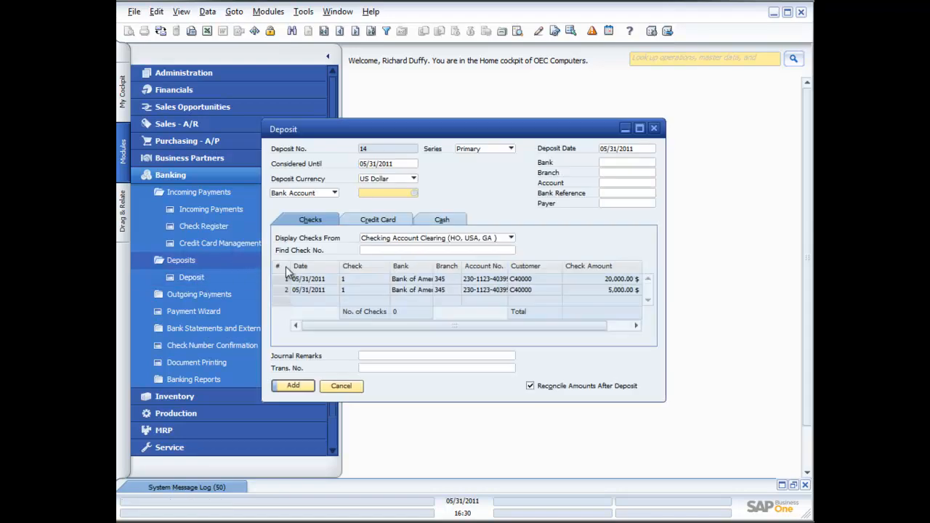
drag(657, 399, 767, 433)
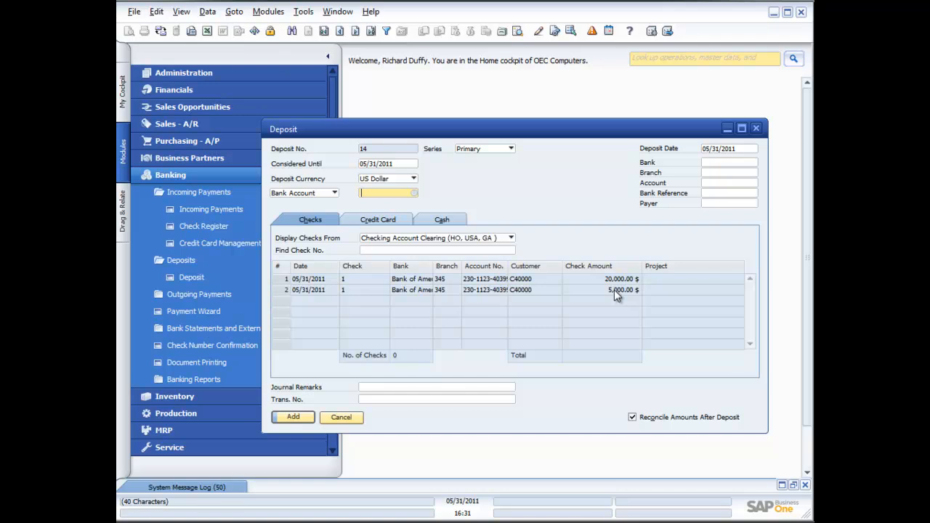
Look over the cash and credit card deposit sections and return to the checks.
click(444, 220)
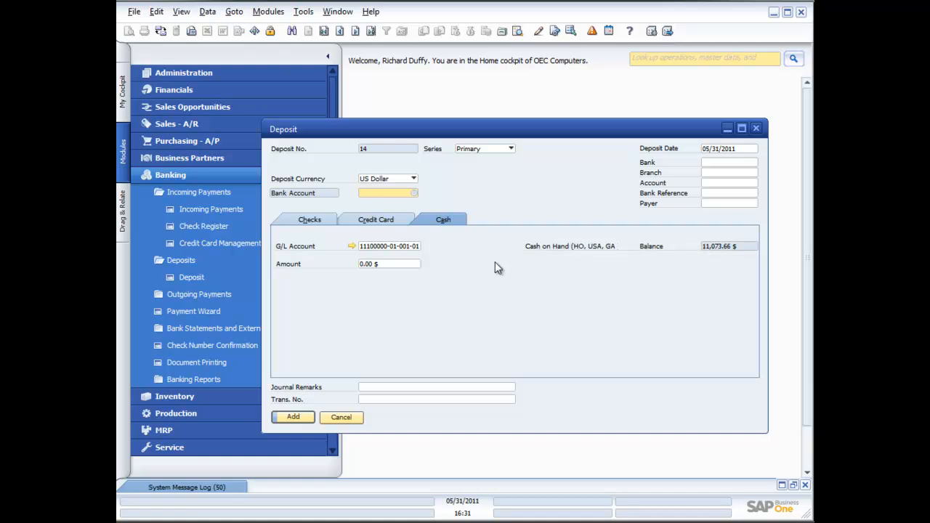
click(390, 219)
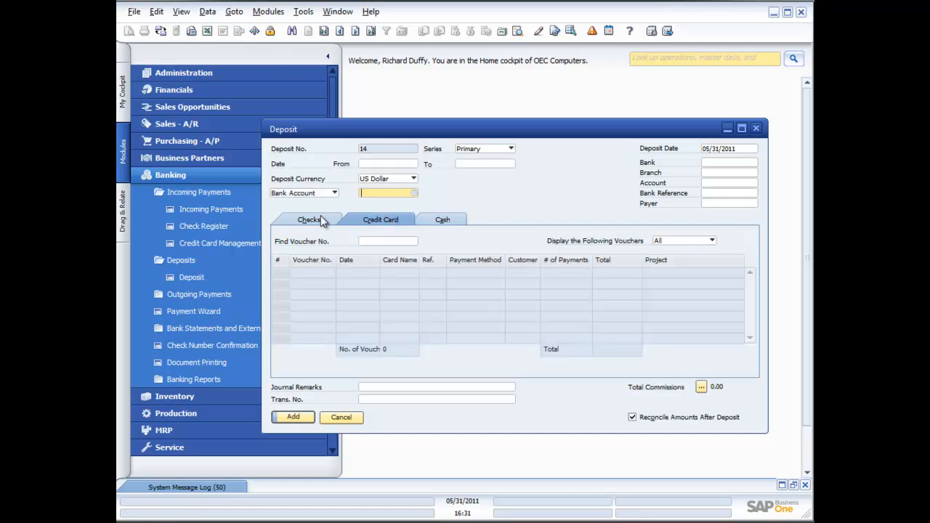
click(322, 219)
Choose Cash at Bank - Checking as the check deposit's bank account and glance at the cash section.
click(414, 192)
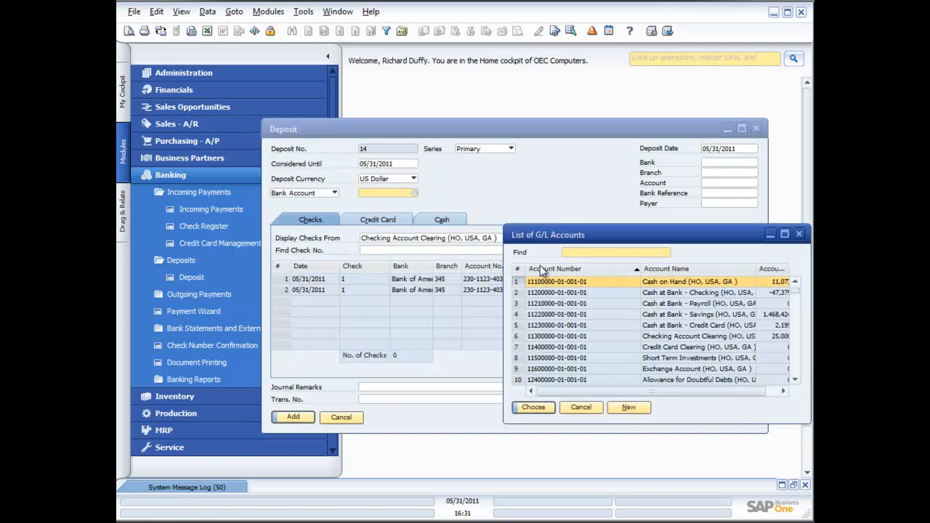
double_click(633, 291)
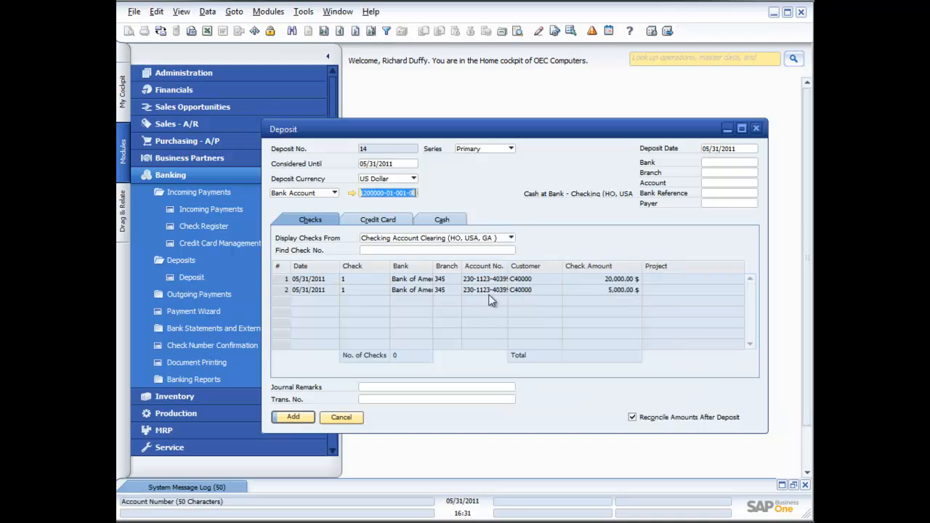
click(448, 217)
click(322, 220)
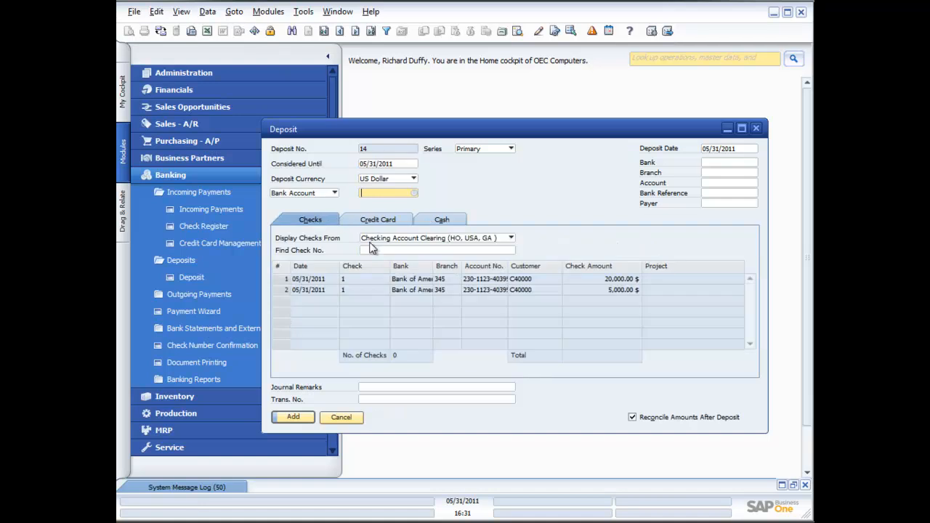
Choose Cash at Bank - Checking again for the check deposit and point out the Bank and Branch fields.
click(414, 192)
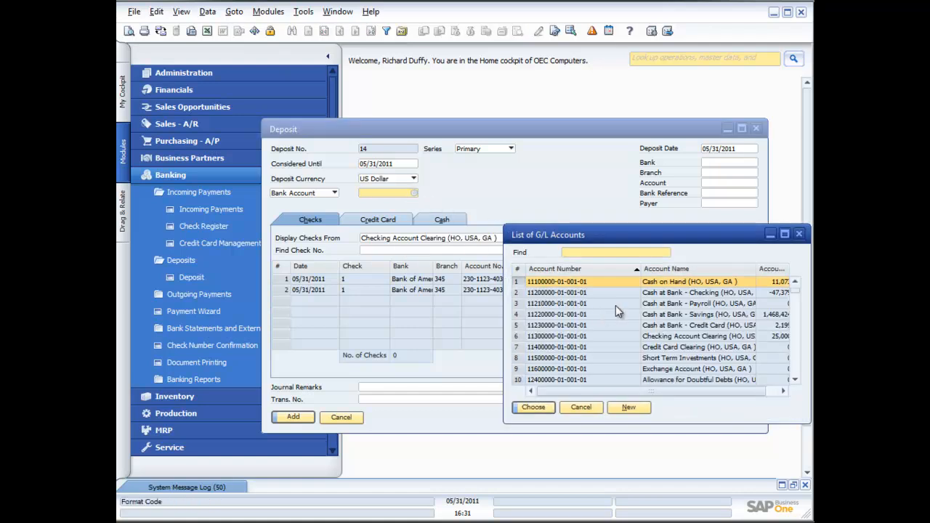
double_click(673, 293)
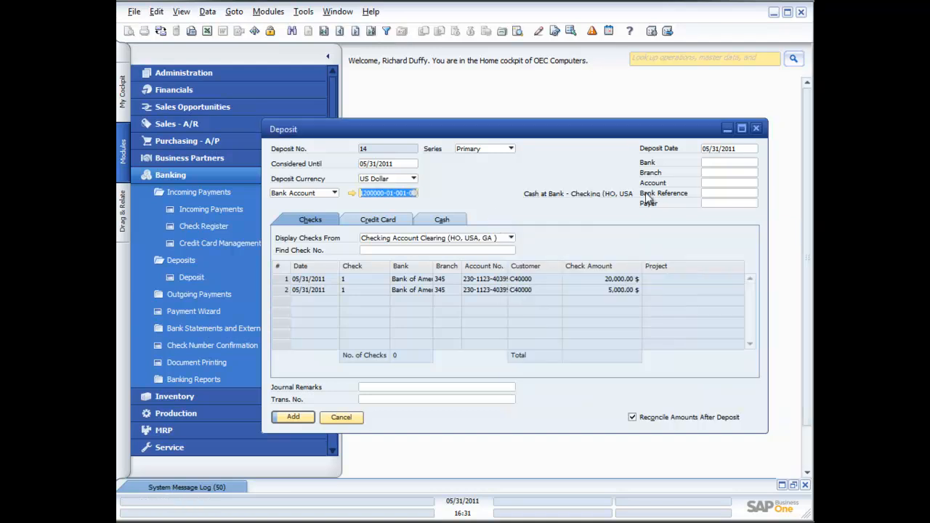
click(705, 163)
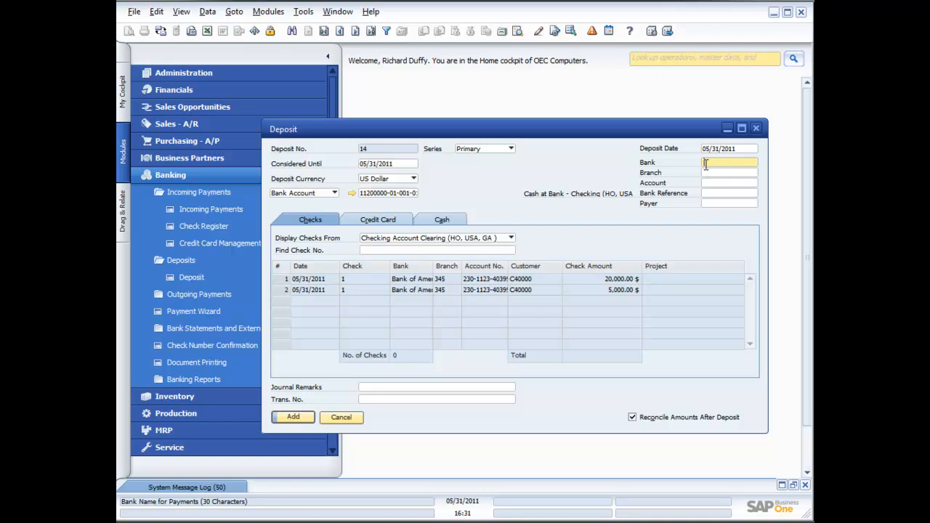
click(715, 173)
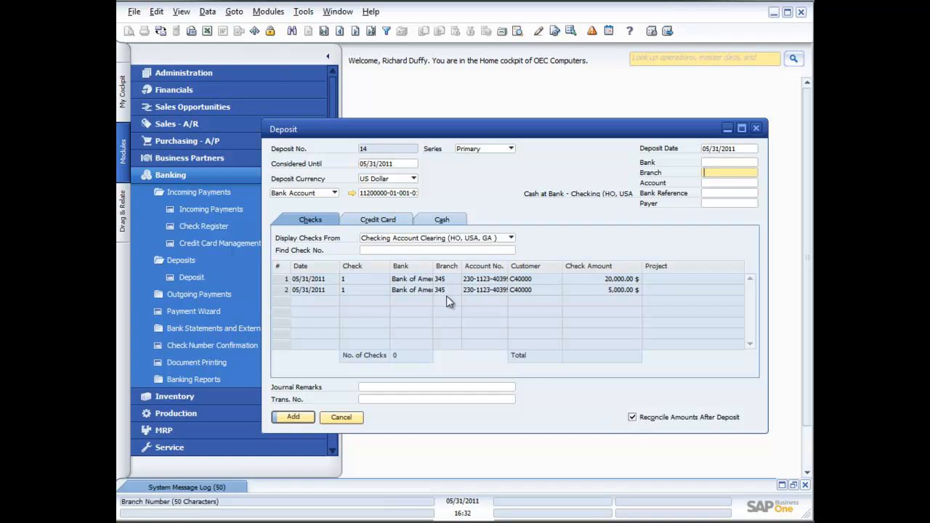
Review the credit card and cash deposit sections once more and go back to the checks.
click(382, 220)
click(440, 220)
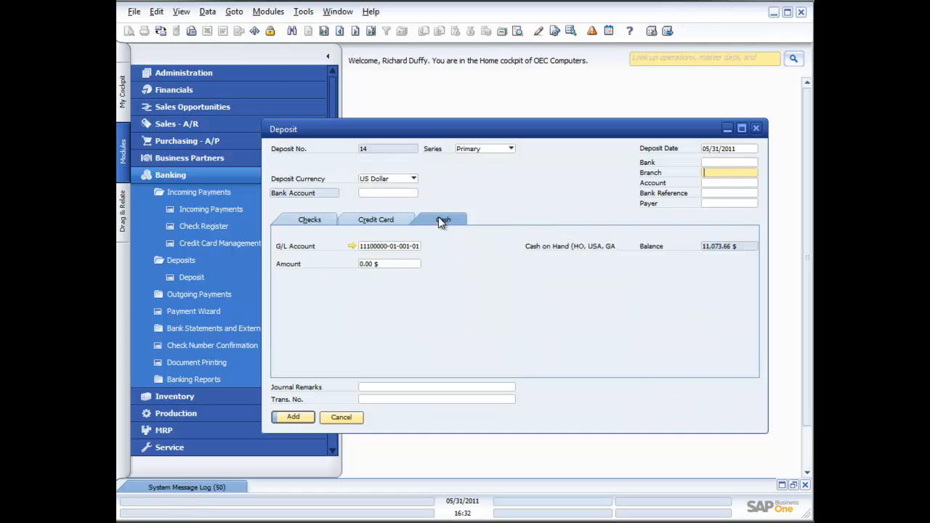
click(311, 220)
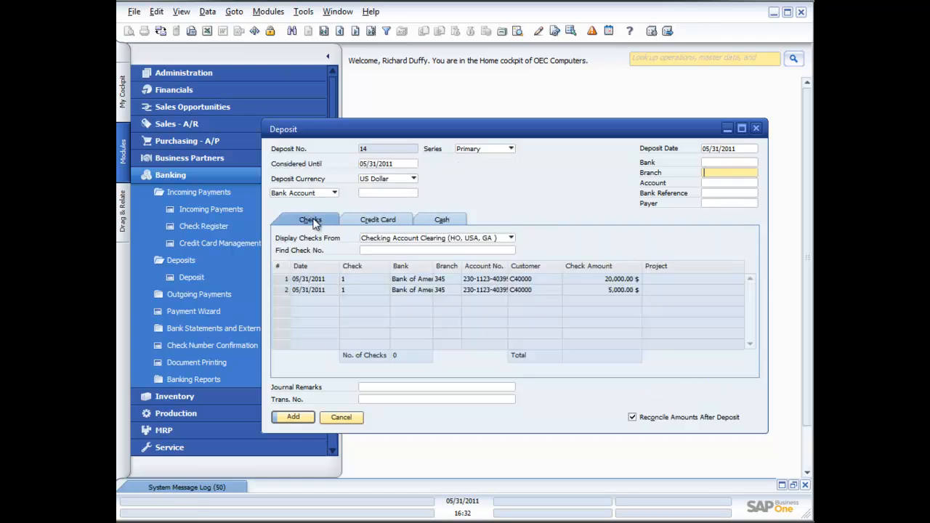
Choose Cash at Bank - Checking as the check deposit's bank account and try to add the deposit.
click(294, 419)
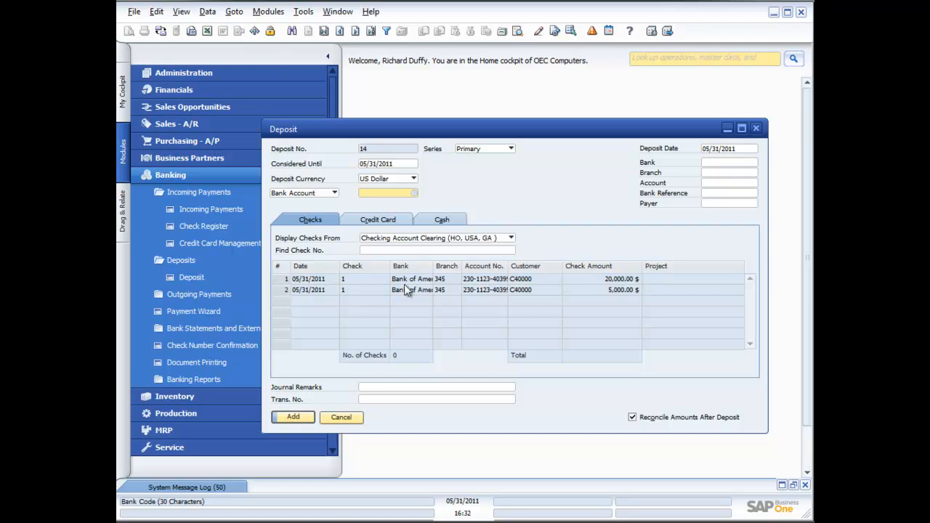
click(413, 193)
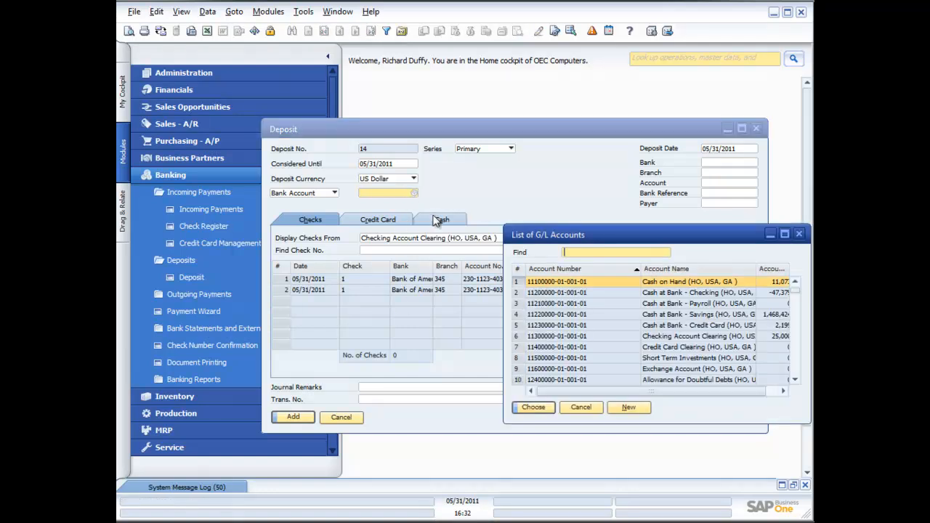
click(627, 293)
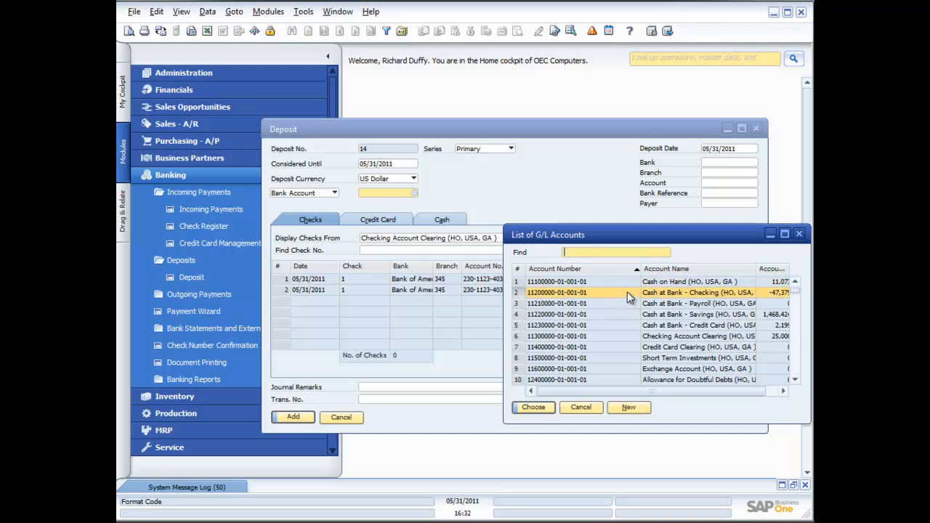
double_click(627, 291)
click(293, 417)
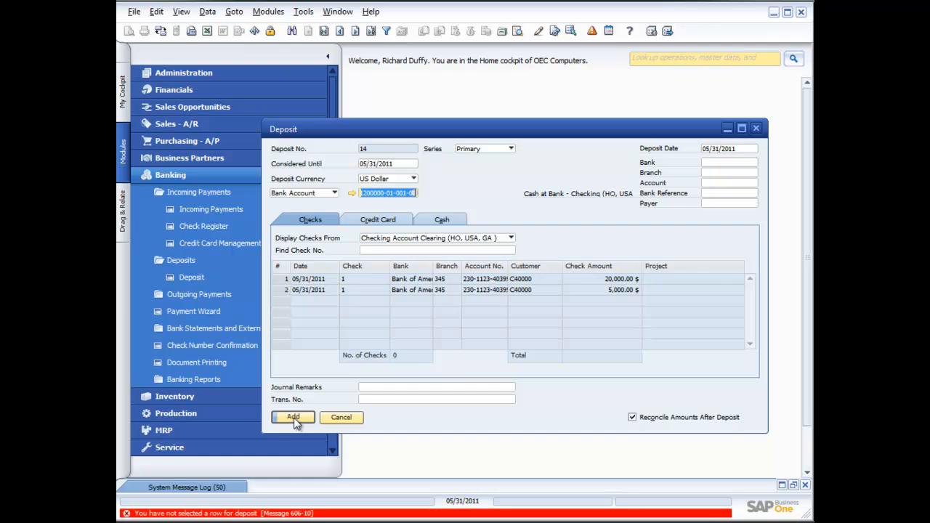
Select both listed checks, 20,000.00 $ and 5,000.00 $, add the deposit and close the deposit form.
click(283, 280)
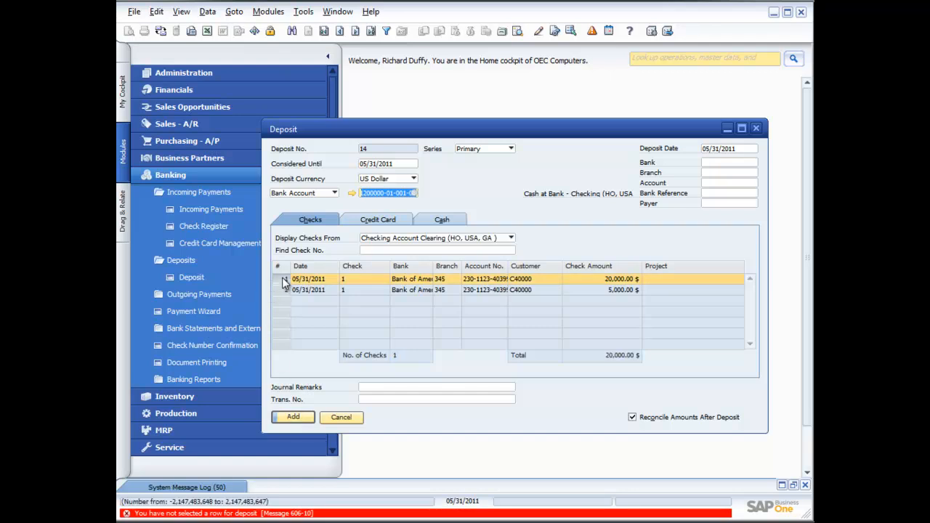
click(282, 291)
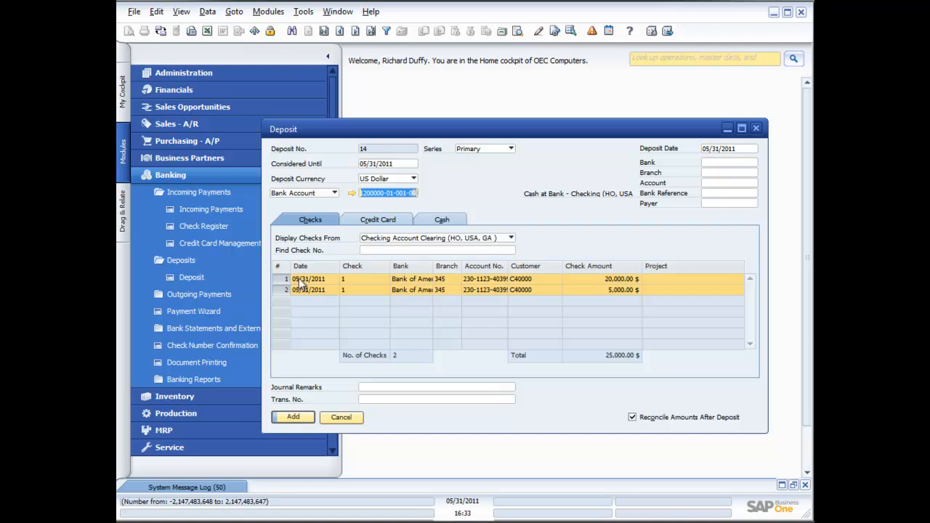
click(293, 418)
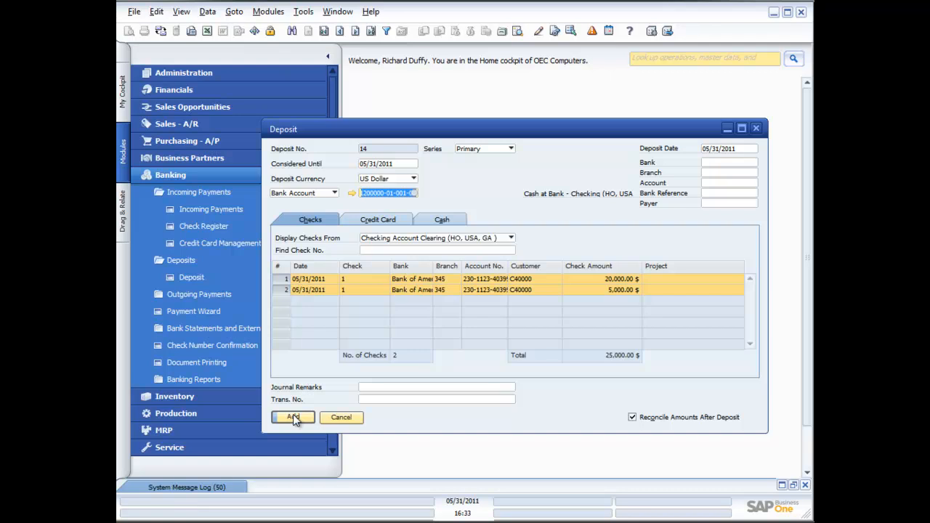
click(293, 419)
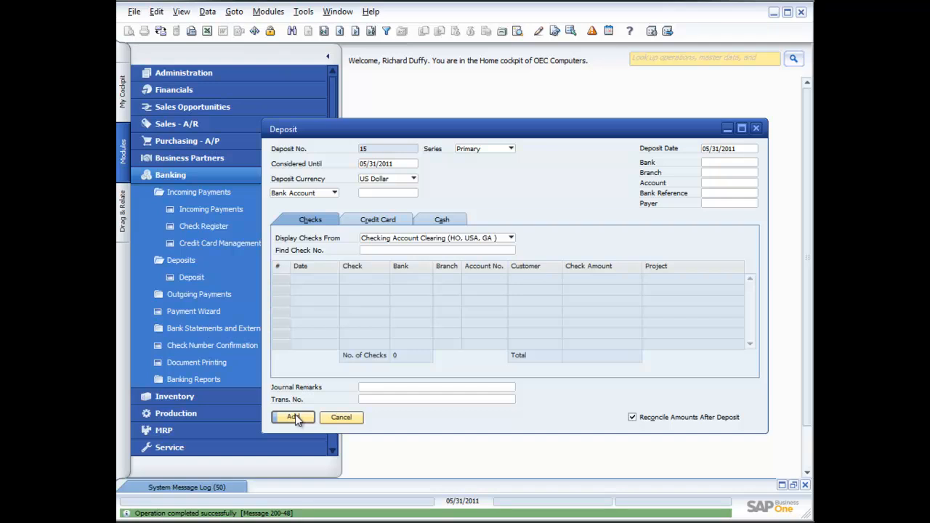
click(755, 128)
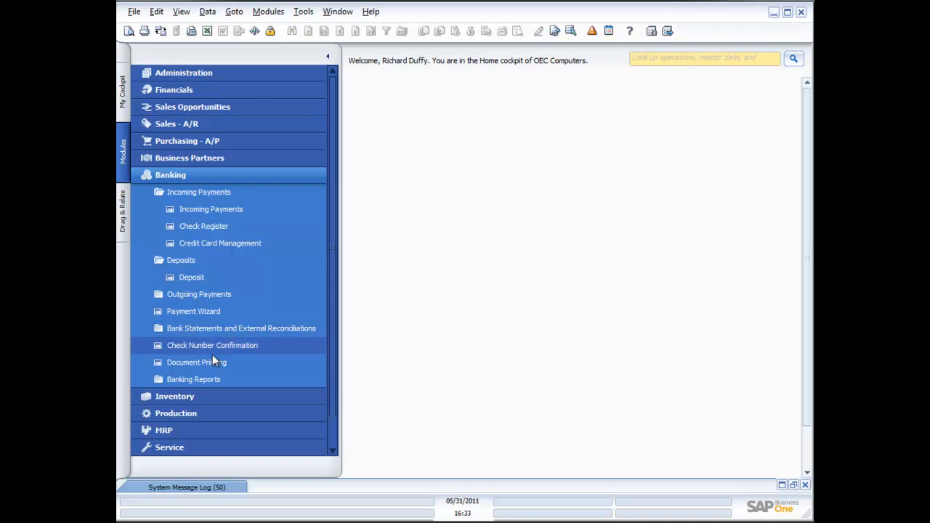
click(204, 377)
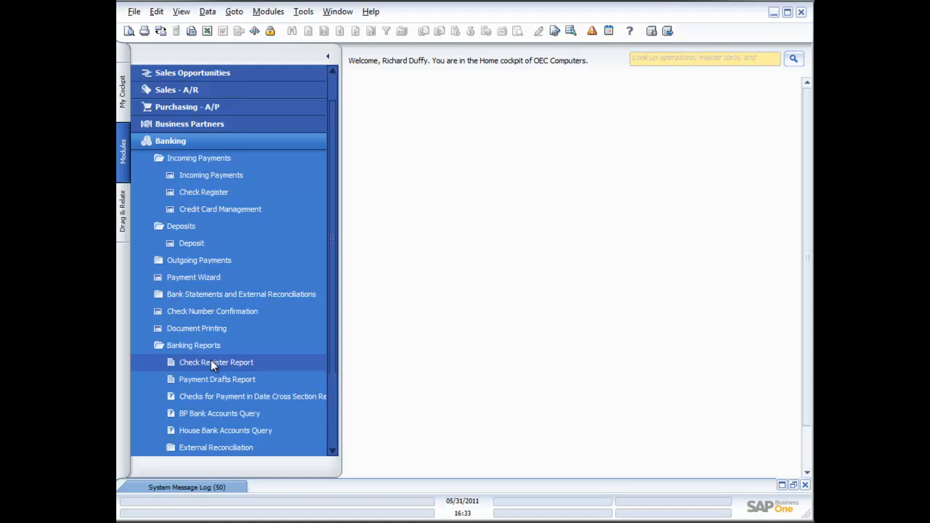
click(210, 362)
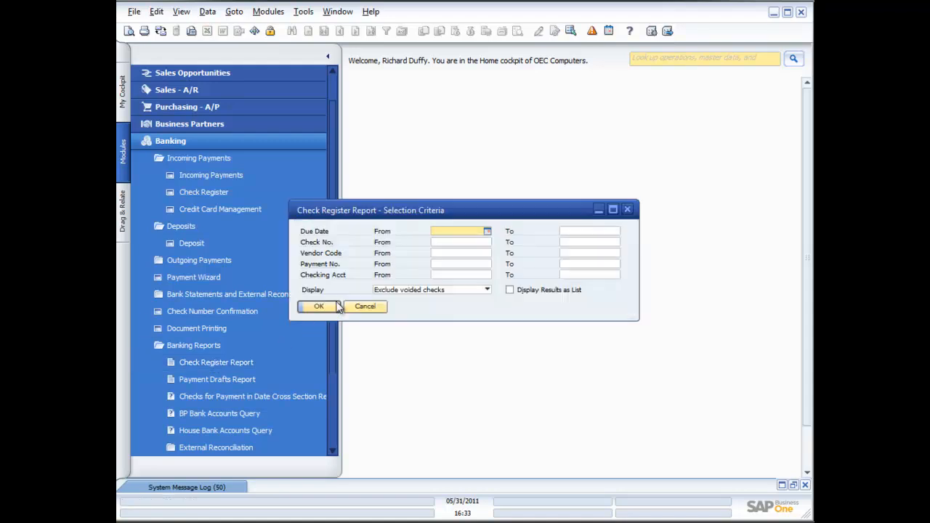
click(365, 306)
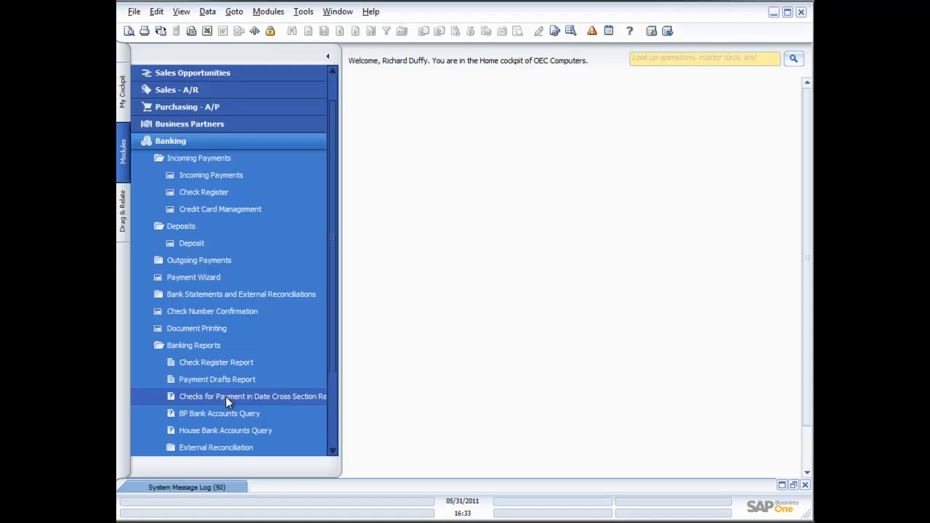
Start an outgoing payment and choose Lumarx as the vendor.
scroll(225, 396, down, 1)
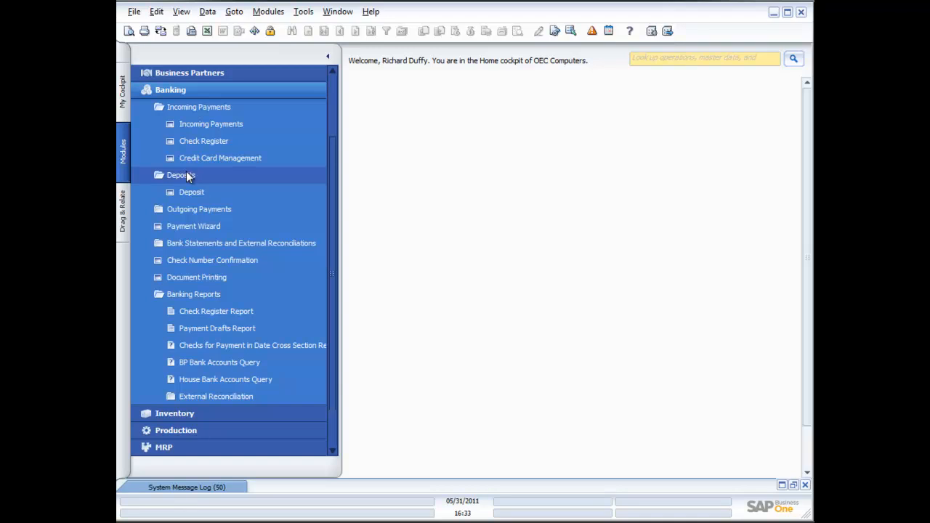
click(188, 209)
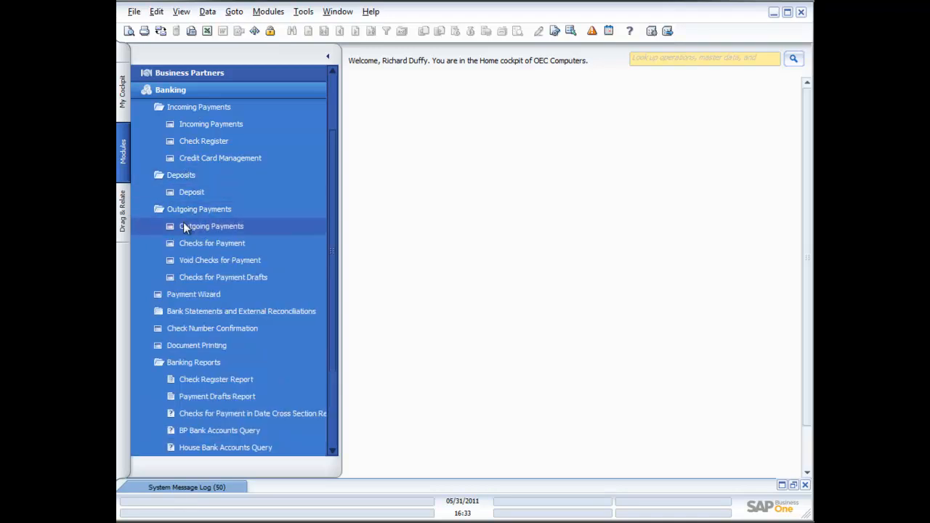
click(189, 226)
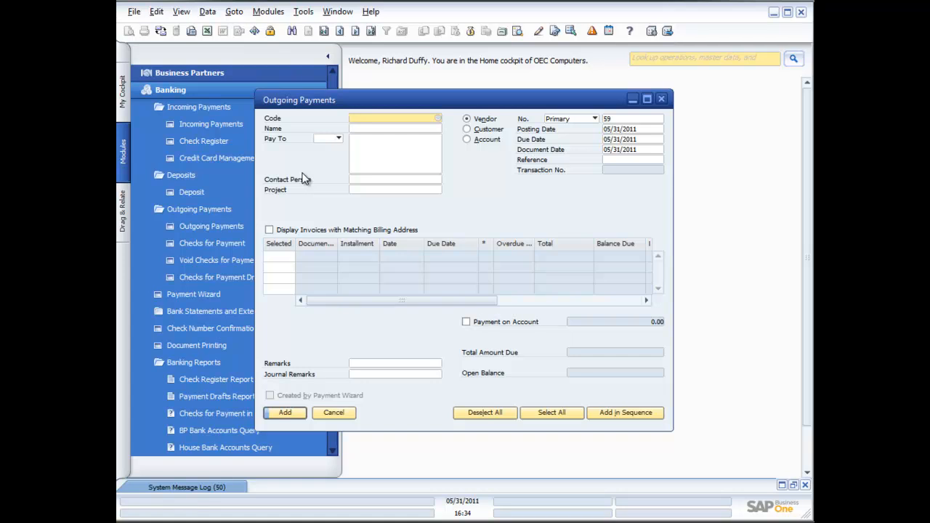
click(438, 117)
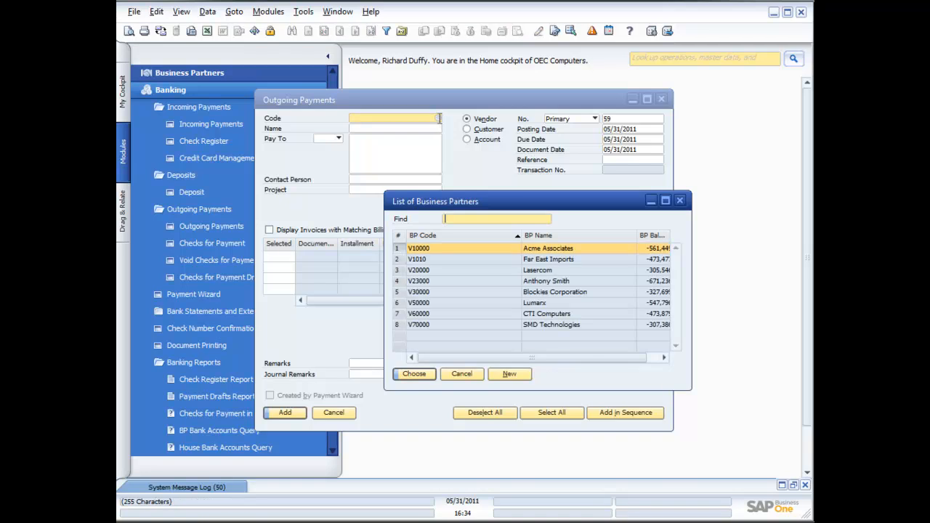
double_click(487, 302)
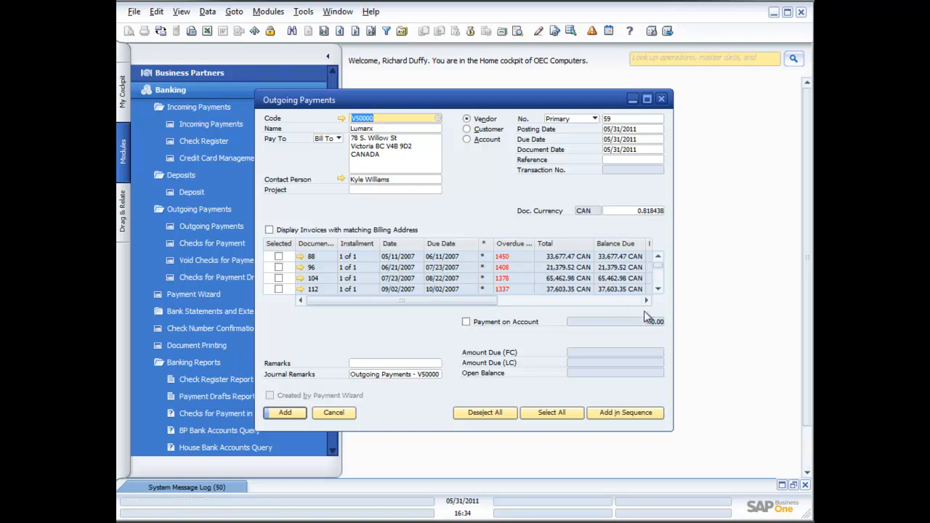
Widen the payment form, look through Lumarx's open invoices and select the one dated 05/11/2007 for payment.
drag(670, 302, 766, 299)
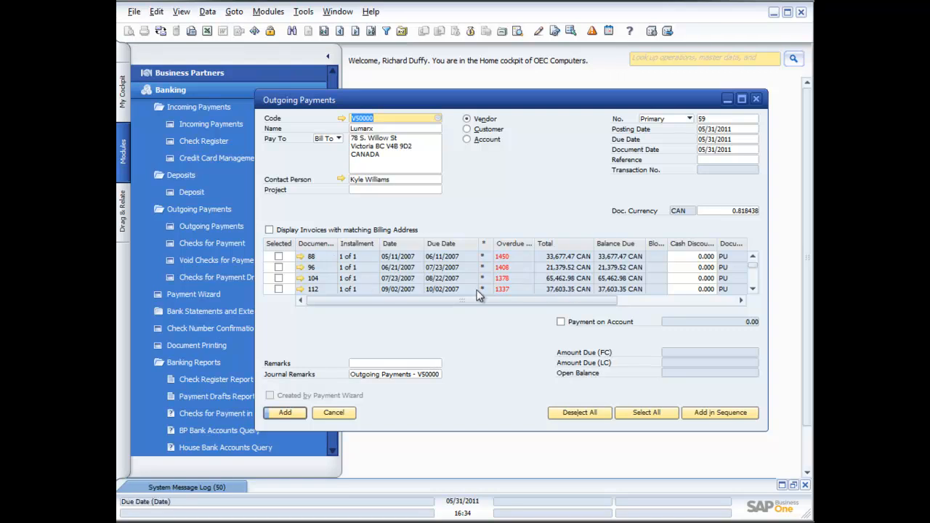
drag(752, 267, 757, 288)
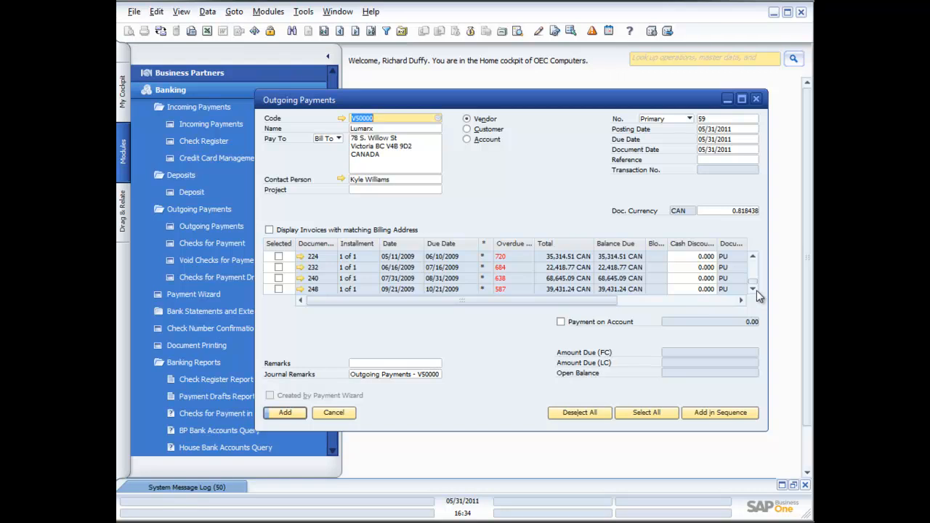
drag(756, 288, 751, 258)
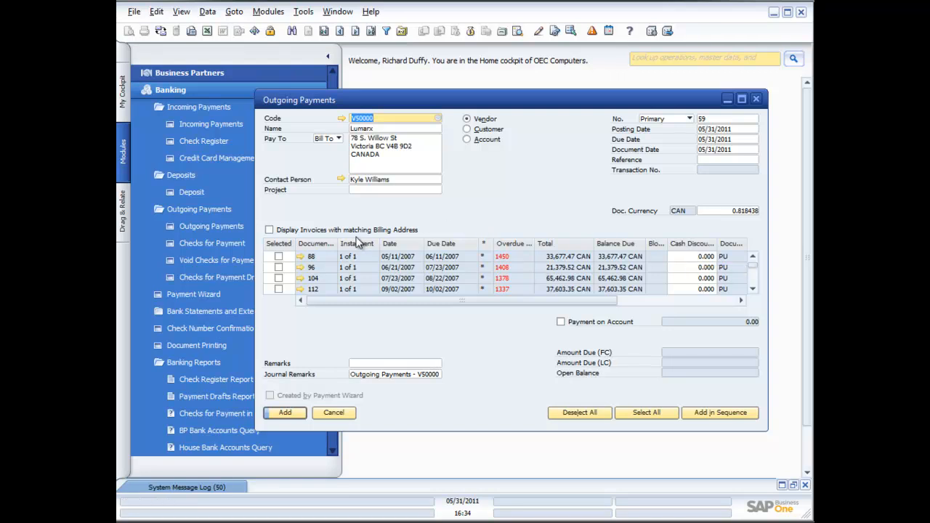
click(279, 257)
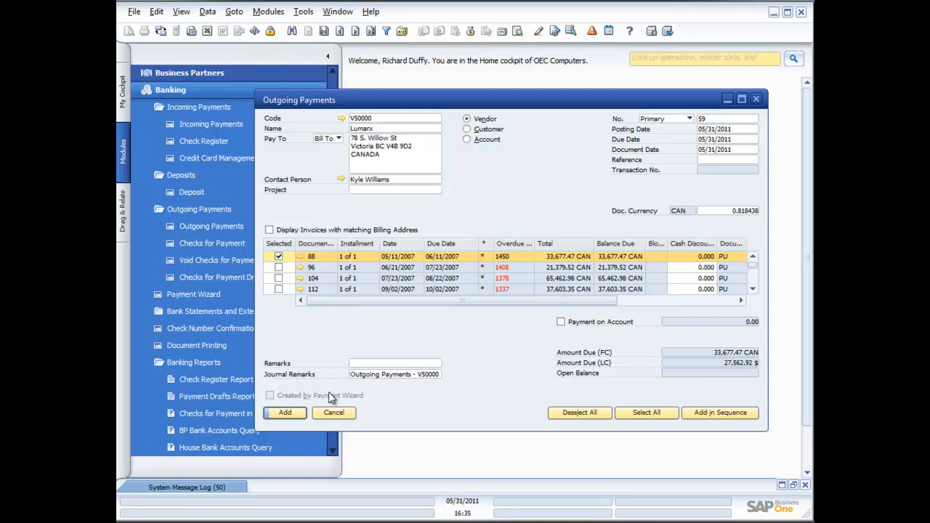
Review the bank transfer, credit card and cash payment means, then pay the invoice's full 33,677.47 CAN by check.
click(471, 34)
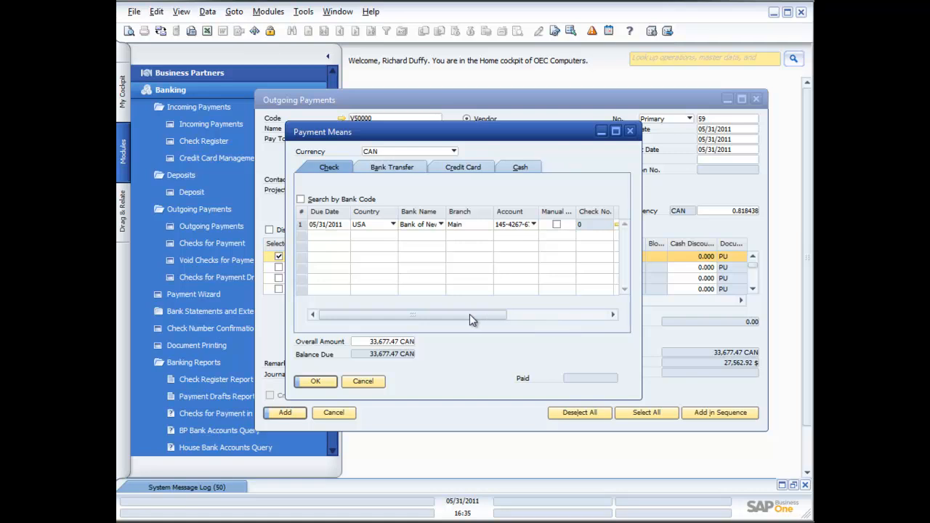
click(399, 168)
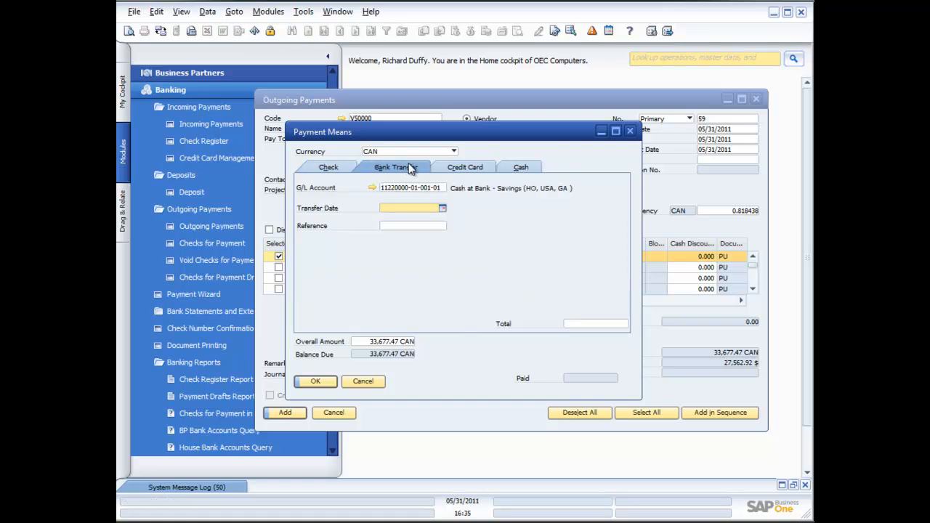
click(462, 167)
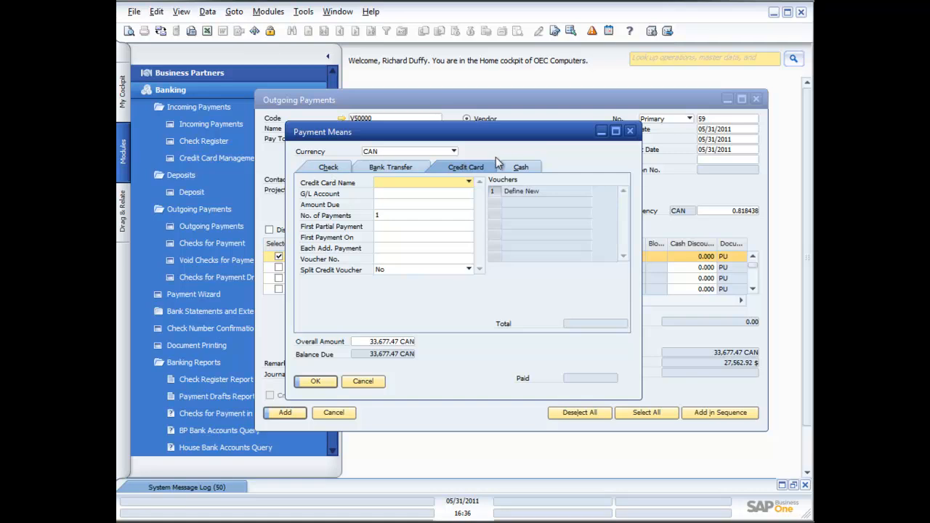
click(523, 169)
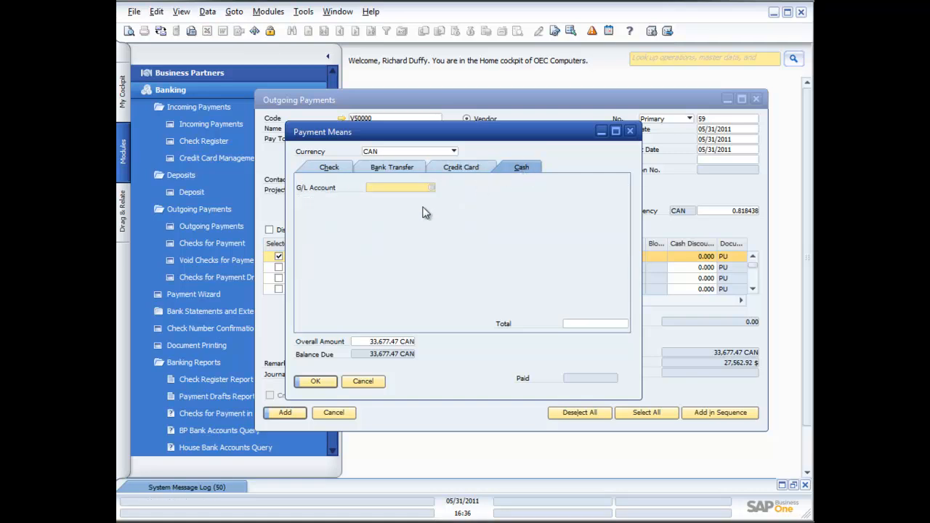
click(329, 167)
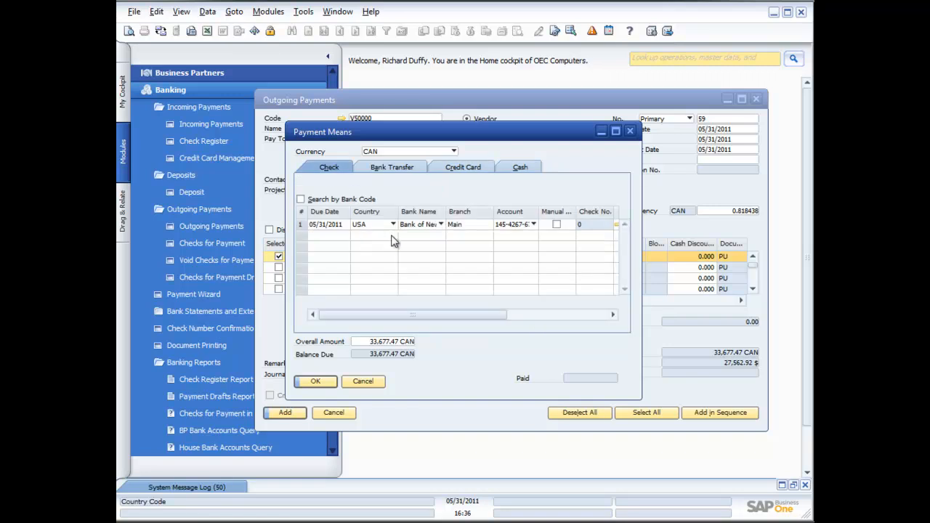
drag(506, 315, 605, 315)
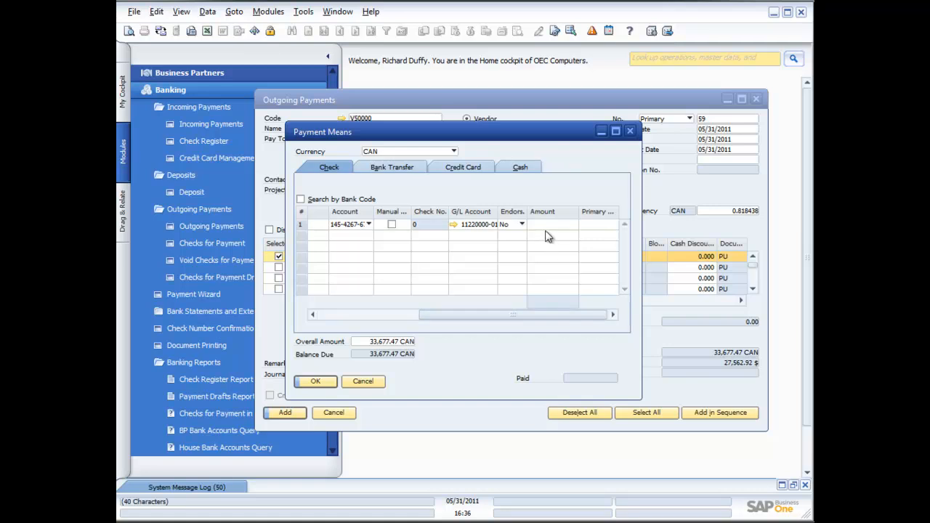
click(545, 225)
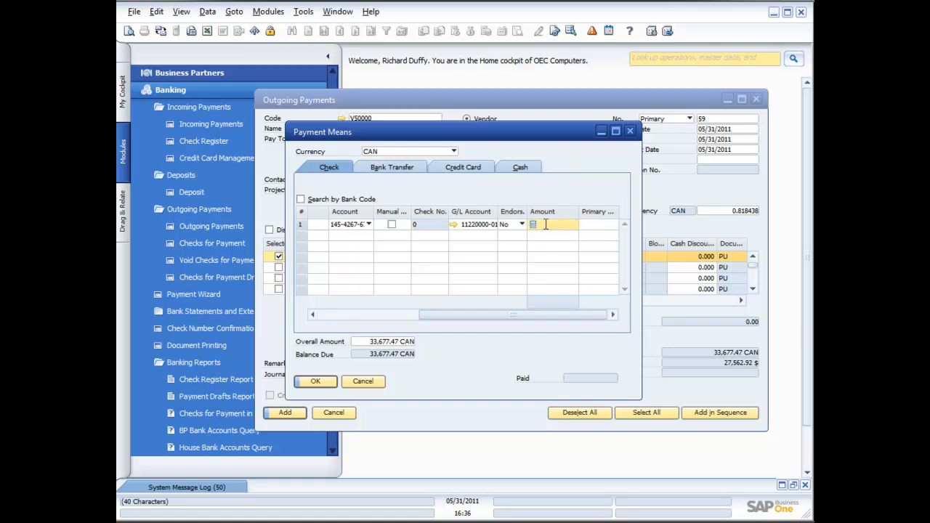
key(ctrl+b)
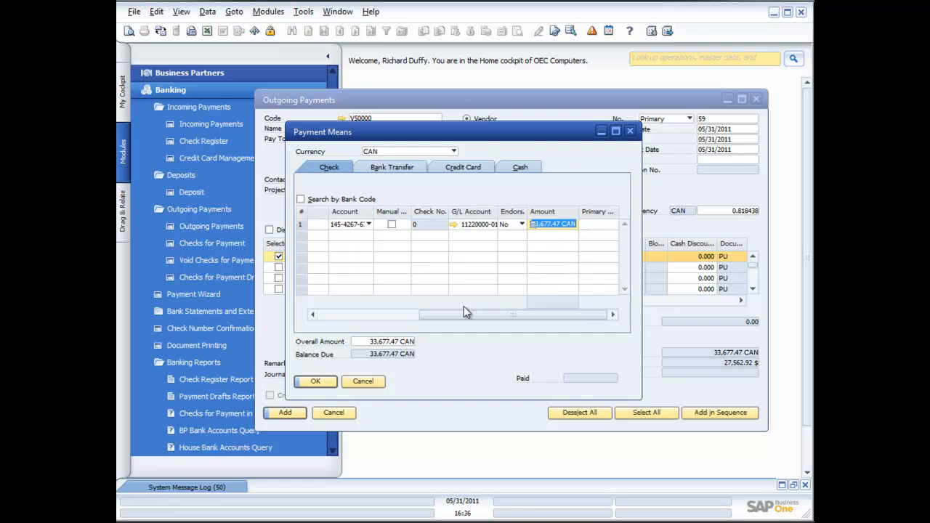
click(317, 383)
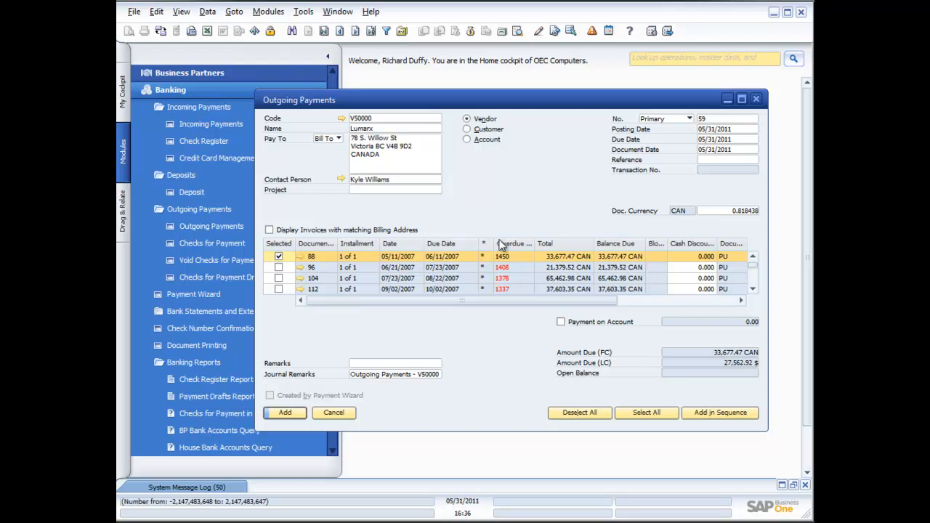
Add the outgoing payment to Lumarx, accept that it cannot be changed, and close the payment form.
click(285, 413)
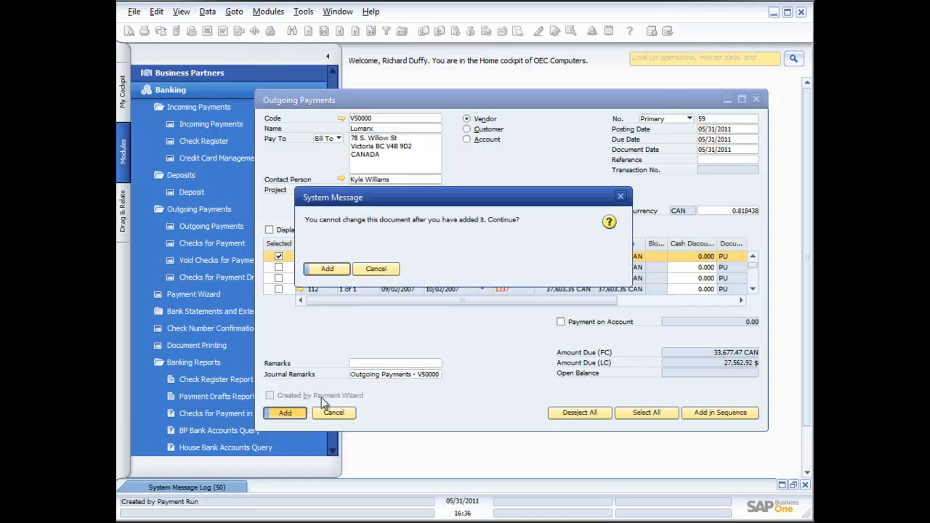
click(327, 269)
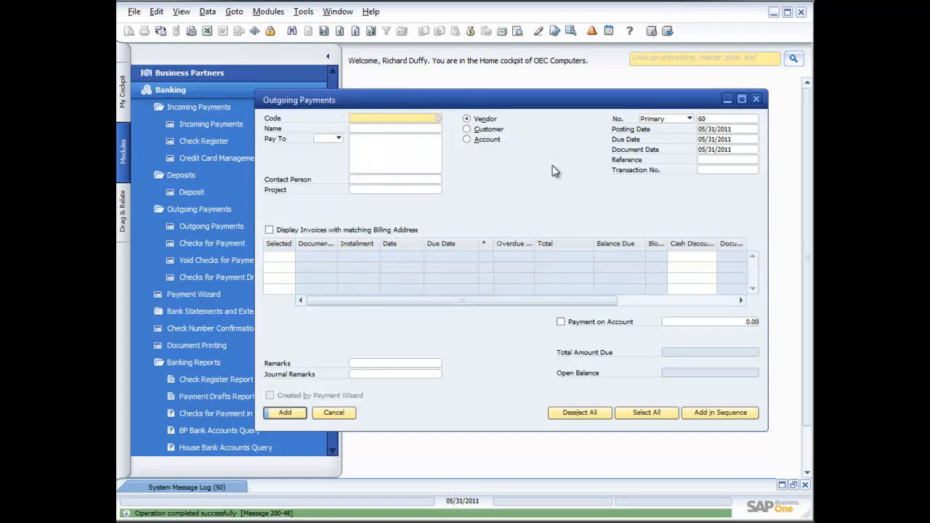
click(755, 99)
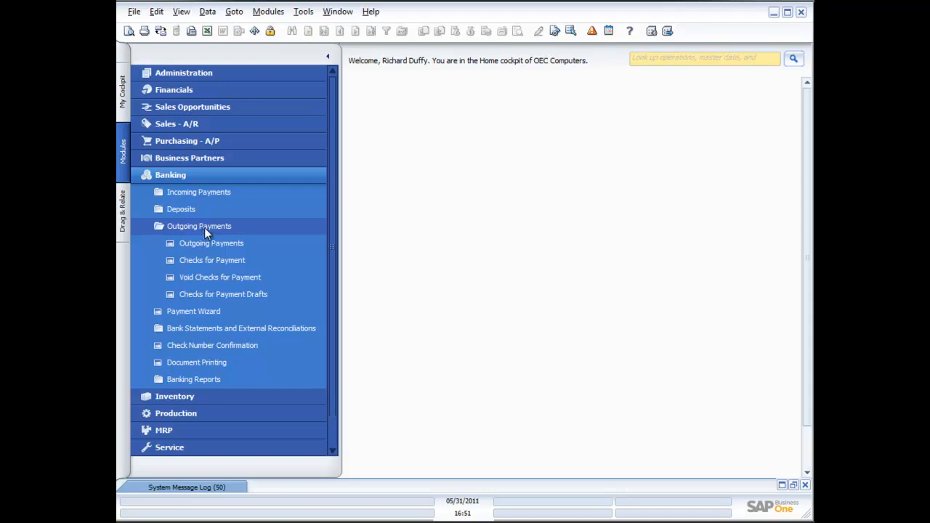
Start a new payment run in the Payment Wizard and name it Weekly Run, keeping outgoing payments by check.
click(189, 308)
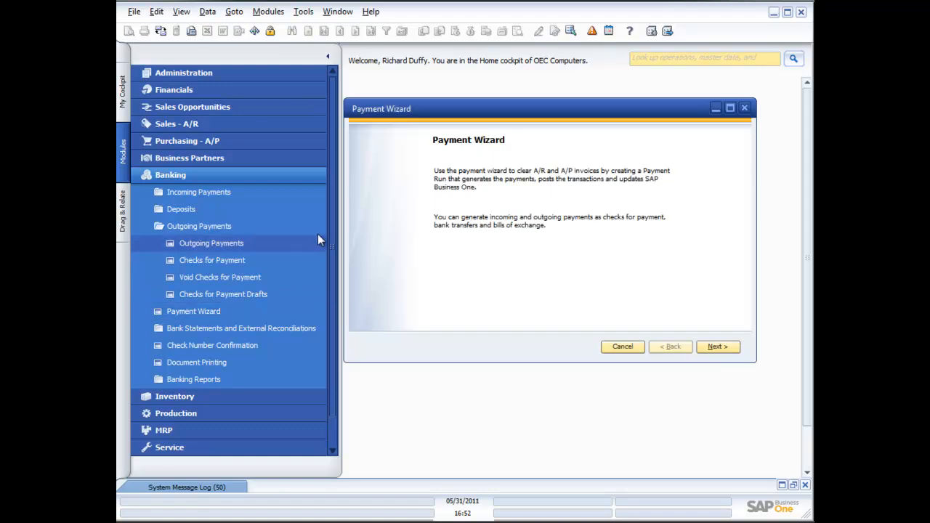
click(719, 345)
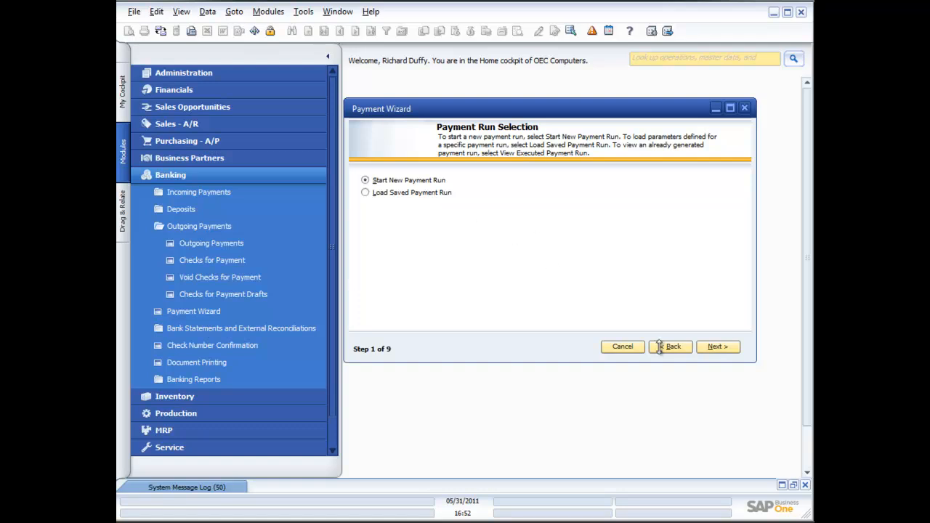
click(717, 346)
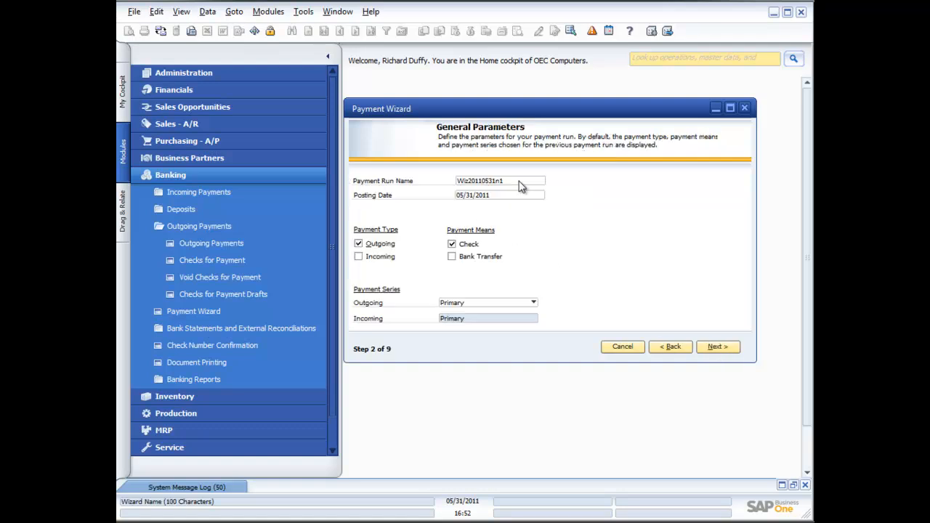
double_click(520, 181)
text(Weekly Run)
key(Tab)
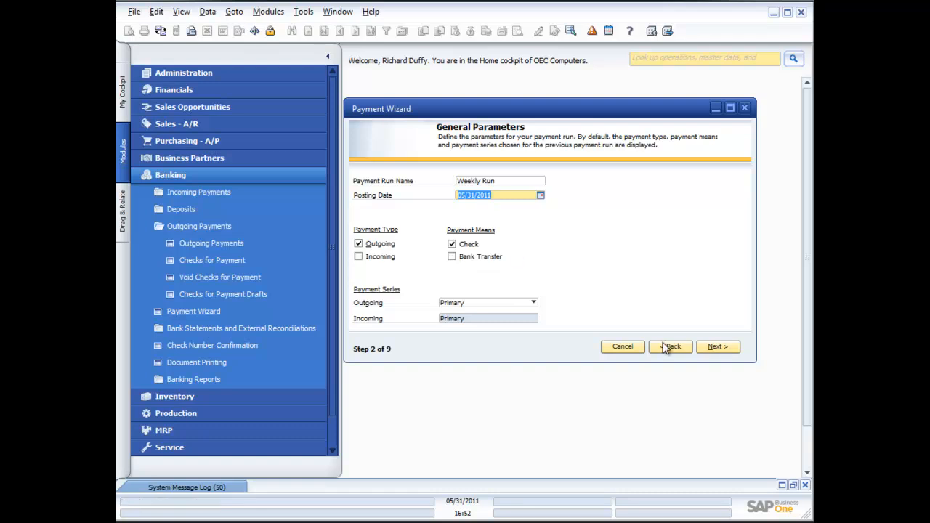
click(718, 347)
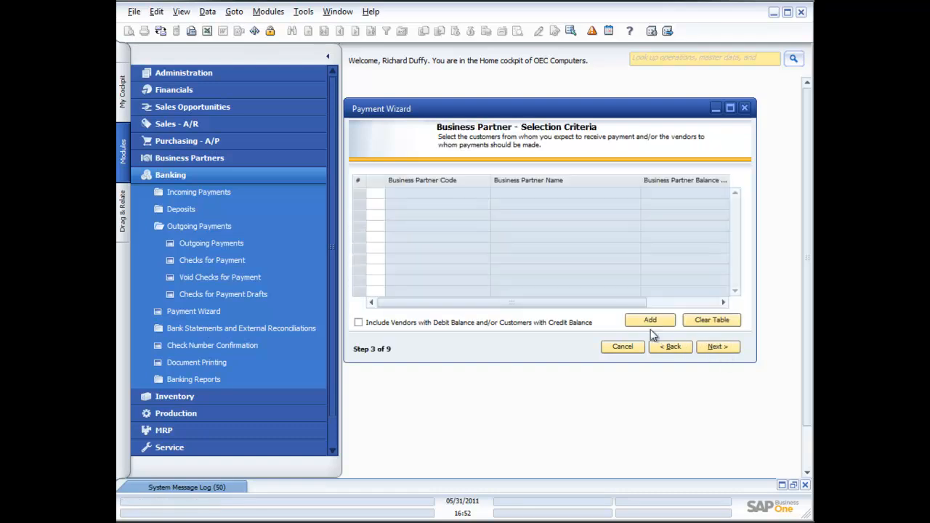
Add the vendors of all vendor groups to the payment run without restricting their codes.
click(663, 324)
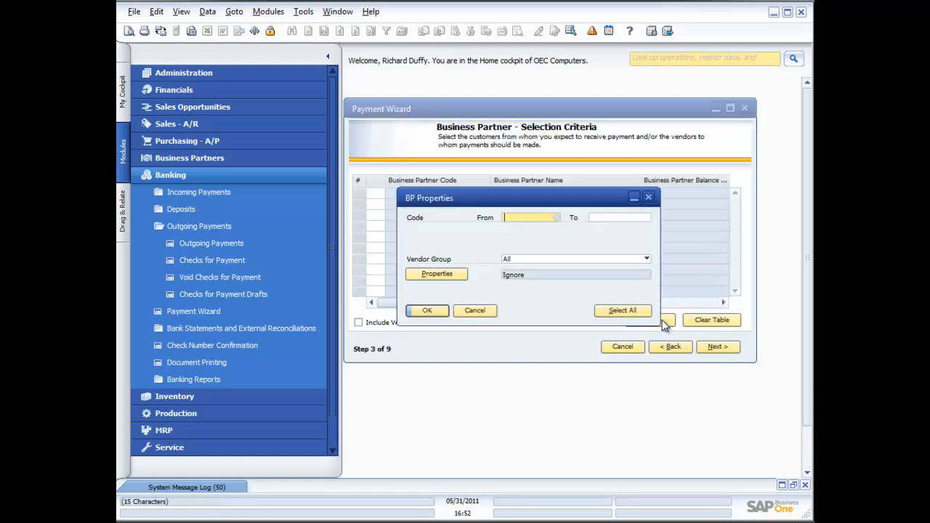
click(428, 310)
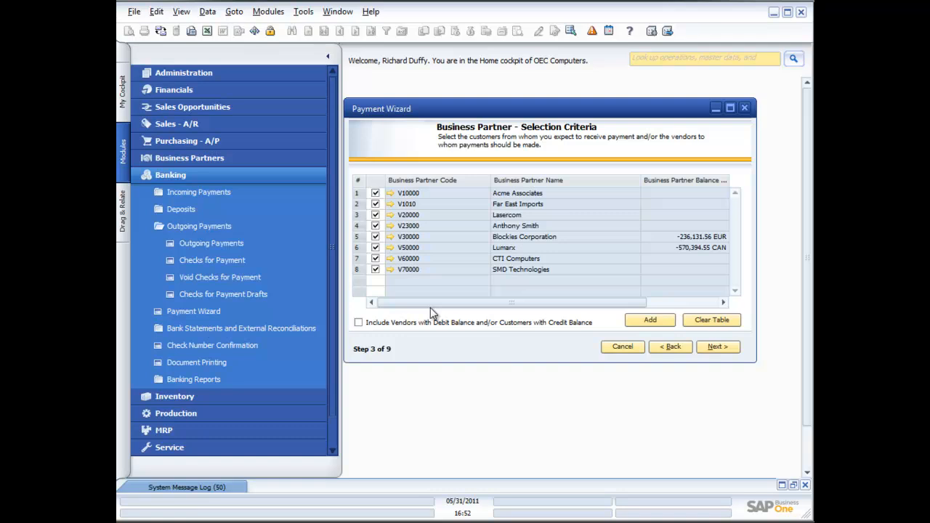
click(716, 348)
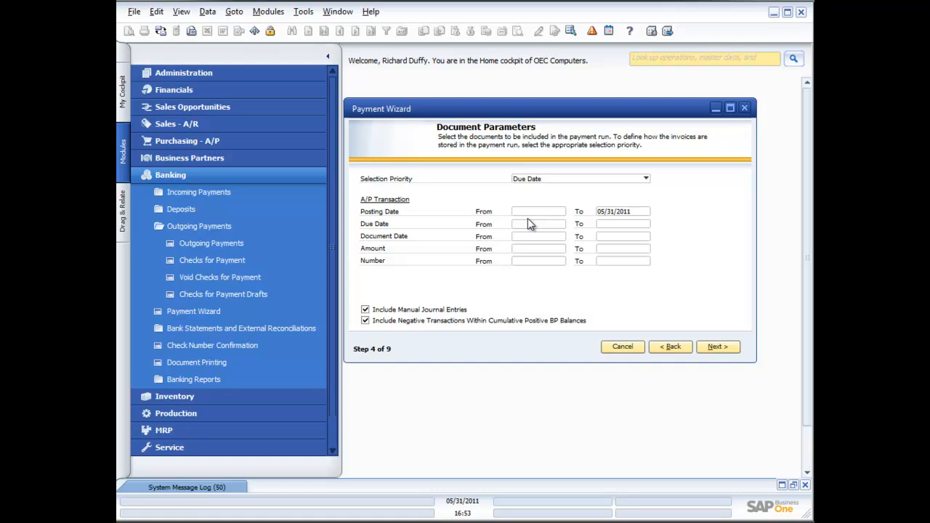
Limit the run to A/P transactions due up to 05/31/2011 and choose Outgoing Checks as its payment method.
click(622, 224)
click(645, 224)
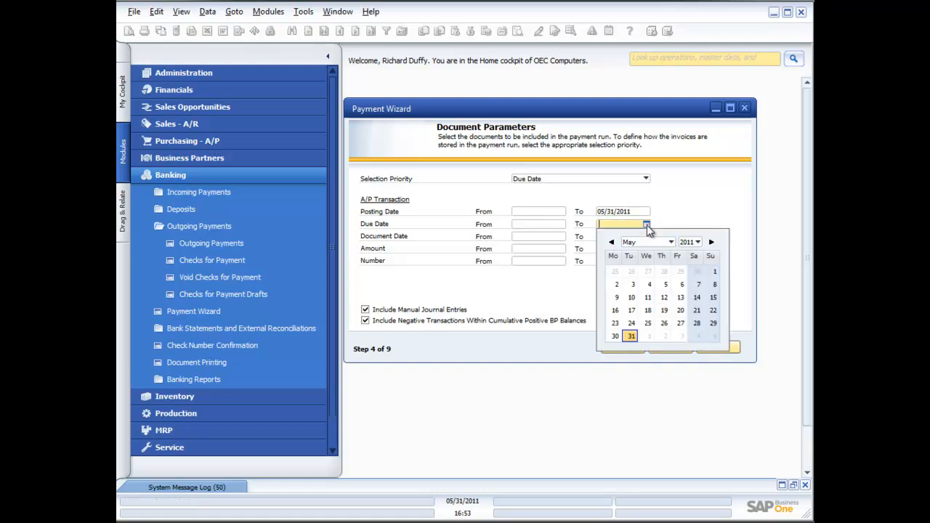
click(630, 335)
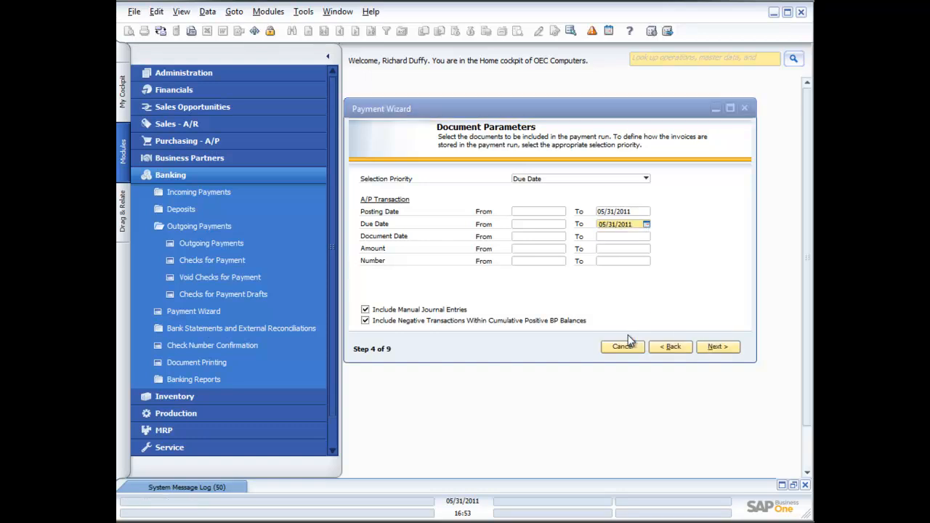
click(712, 348)
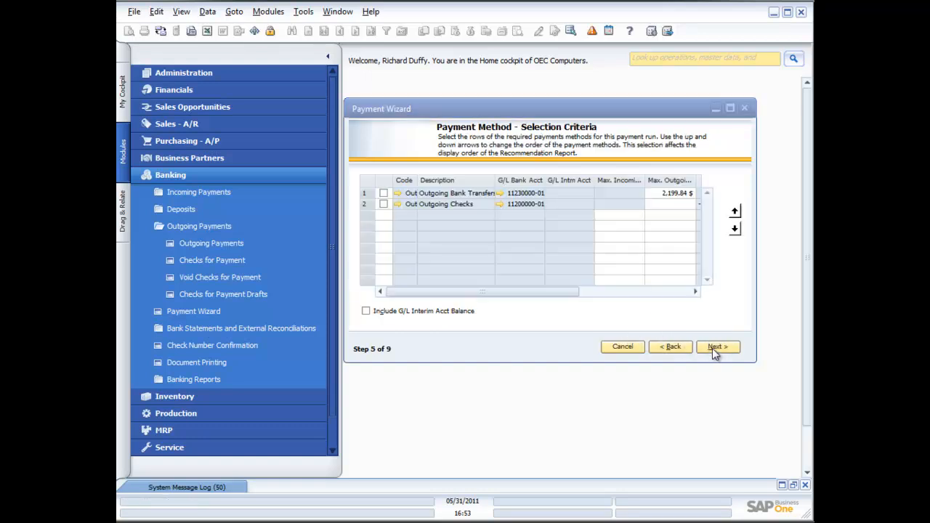
click(384, 205)
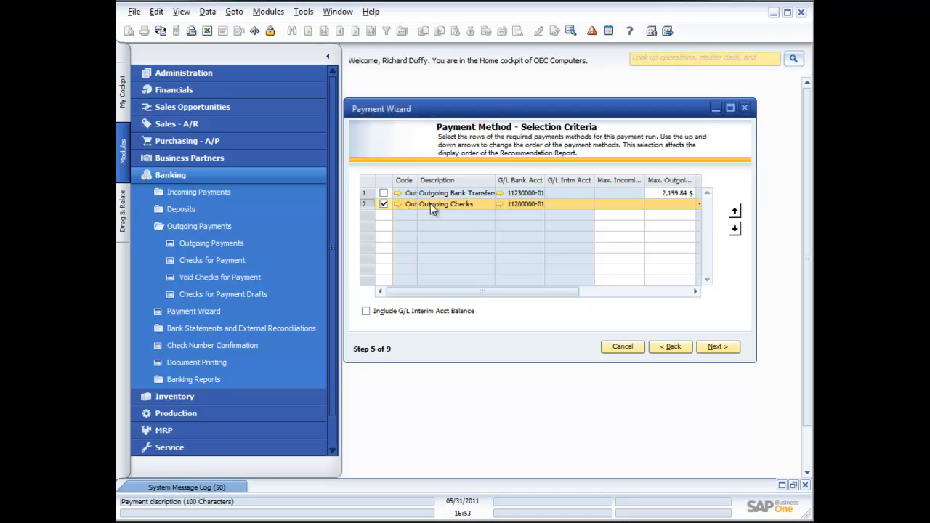
click(716, 347)
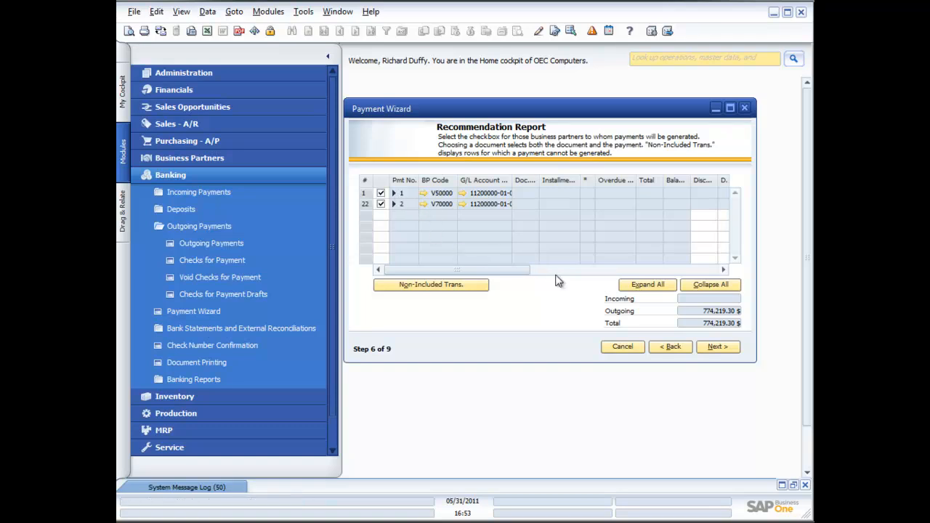
Expand all recommended payments, widen the wizard, and preview the Payment Wizard Recommendation Report before closing it.
click(651, 287)
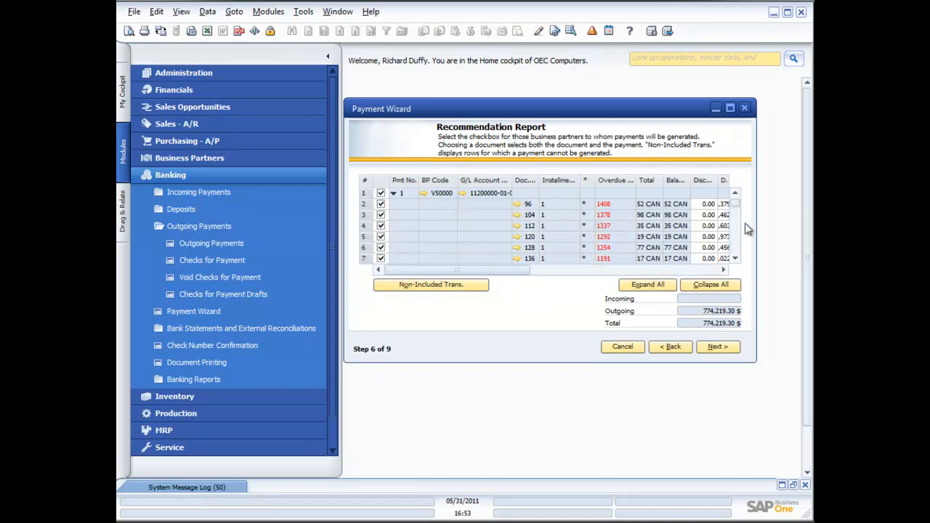
drag(756, 253, 798, 252)
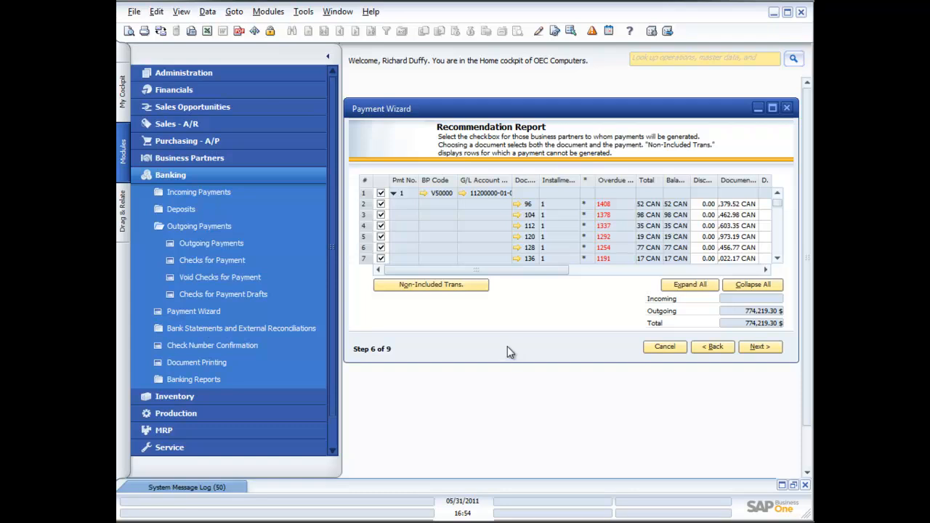
click(129, 33)
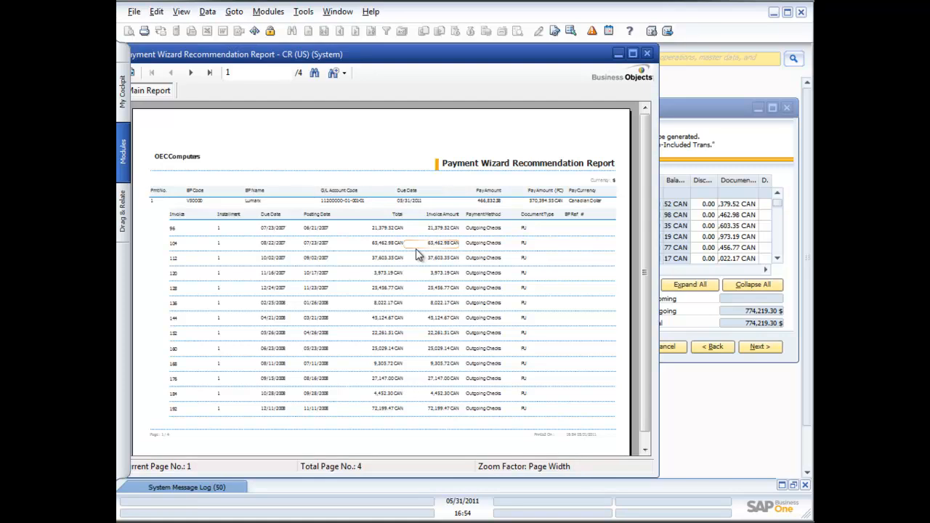
click(645, 53)
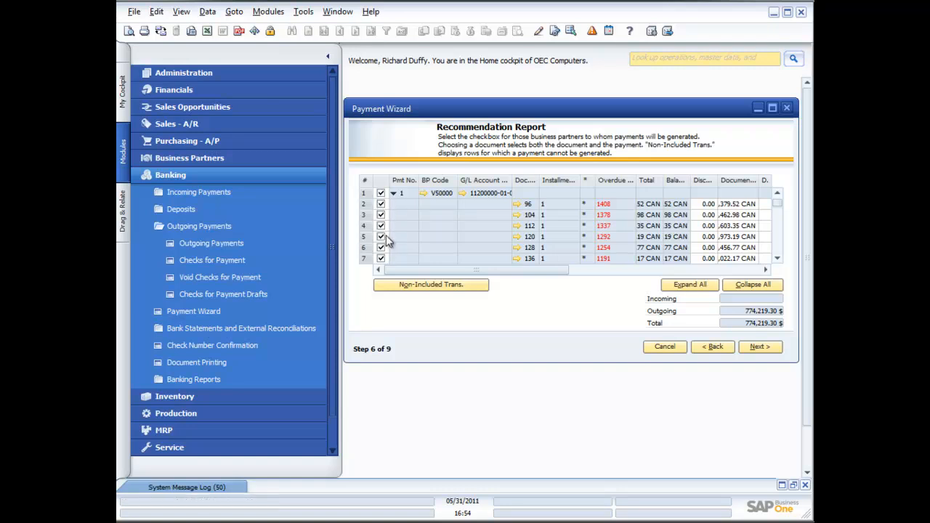
Exclude invoices 112, 120 and 128 of vendor V50000 and invoices 106, 114 and 122 of vendor V70000 from the payment run.
click(381, 226)
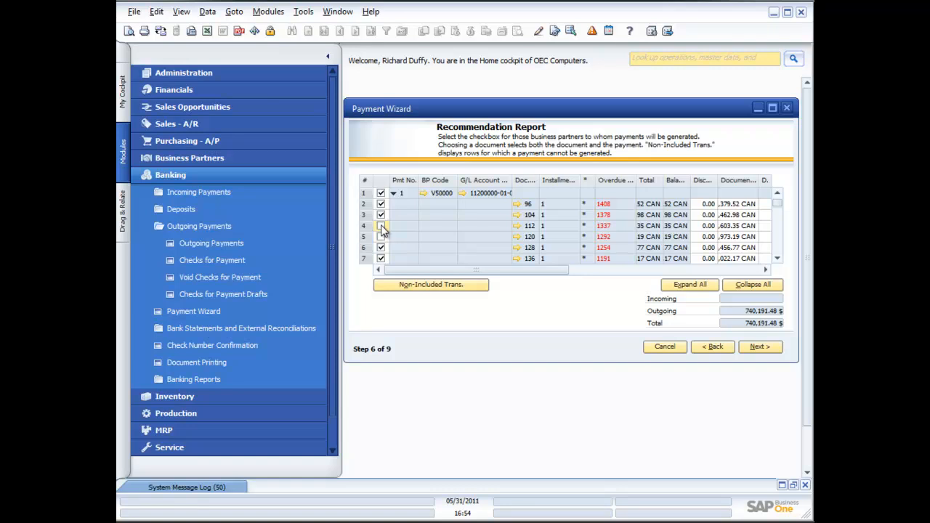
click(380, 247)
scroll(382, 250, down, 4)
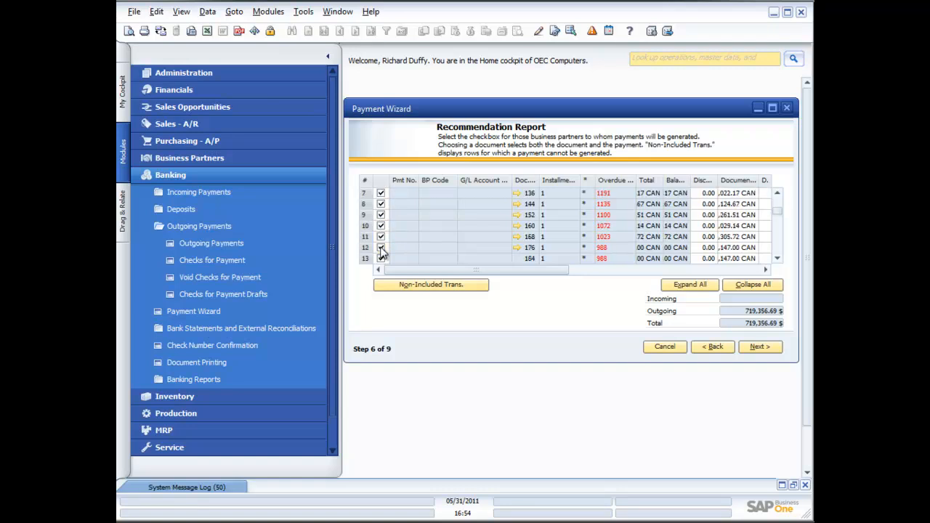
scroll(382, 251, down, 4)
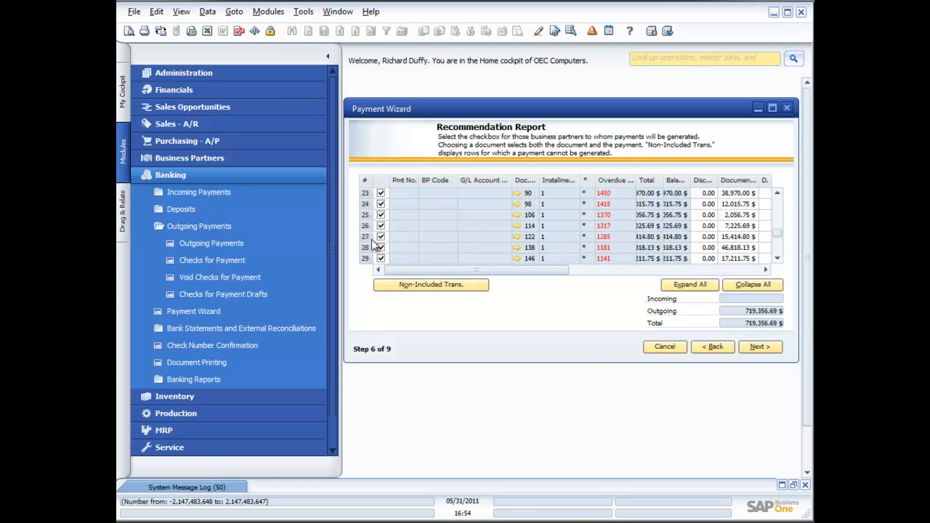
click(381, 237)
click(380, 226)
click(381, 215)
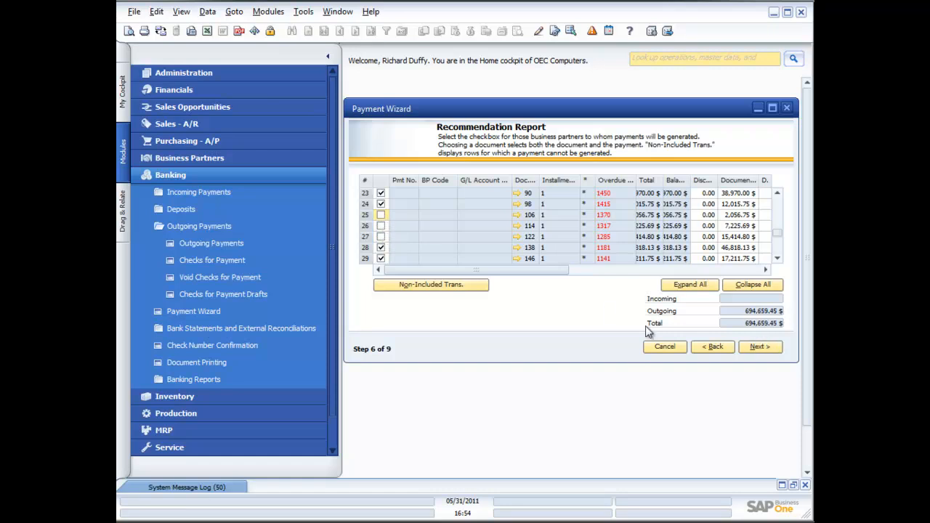
click(761, 348)
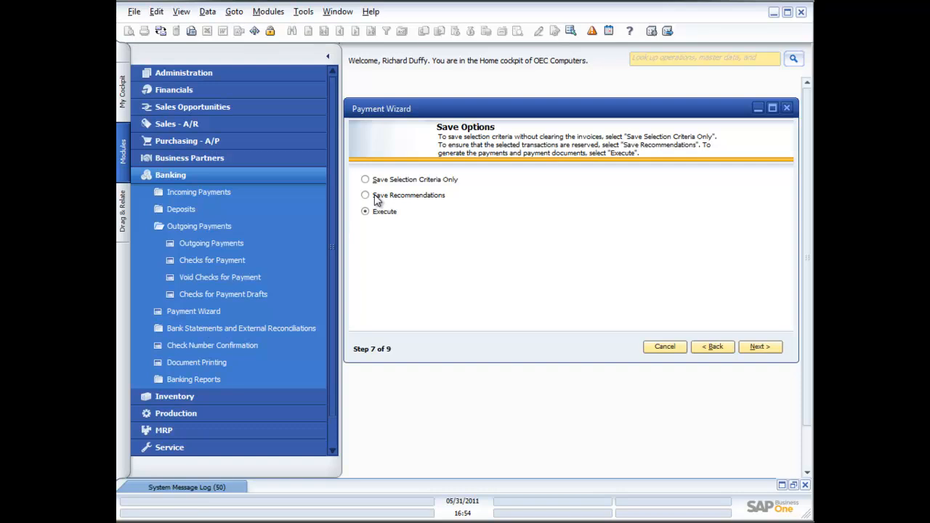
Execute the payment run, agree to generate the payment documents, and continue past the summary to document and report printing.
click(756, 352)
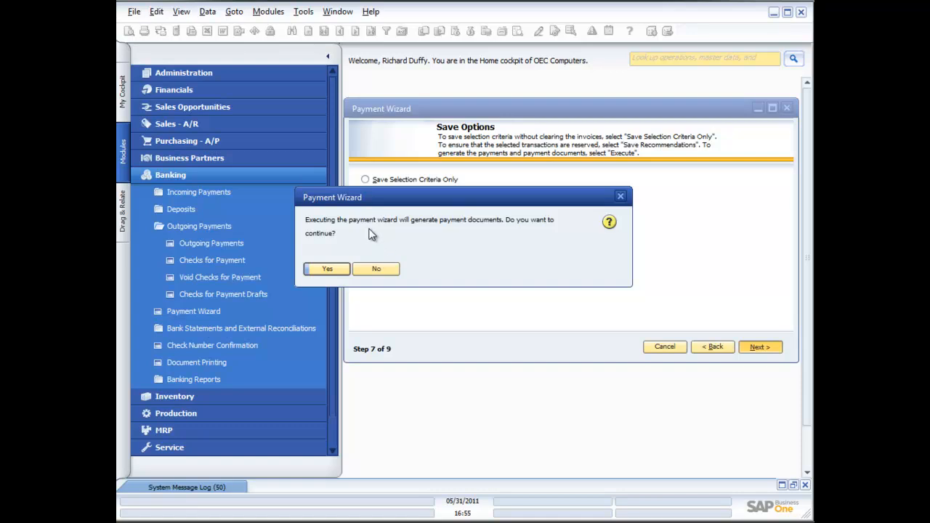
click(331, 266)
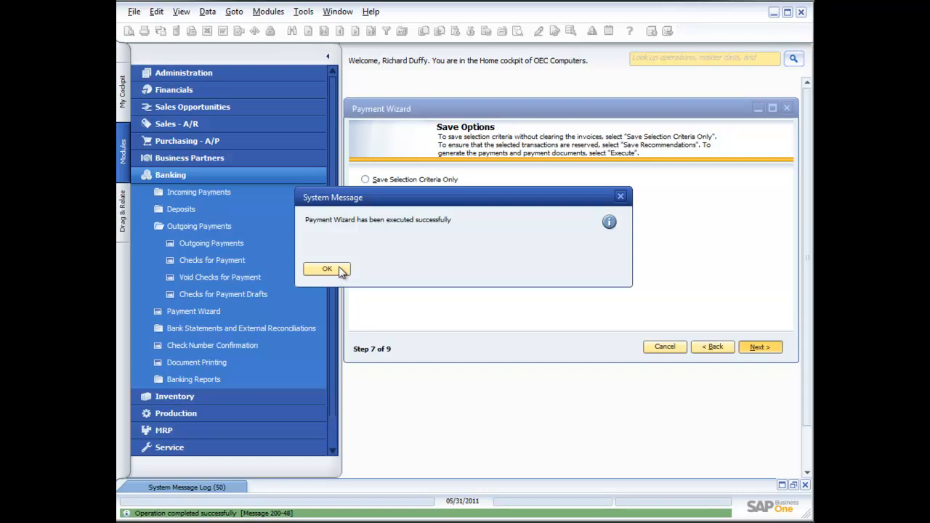
click(327, 270)
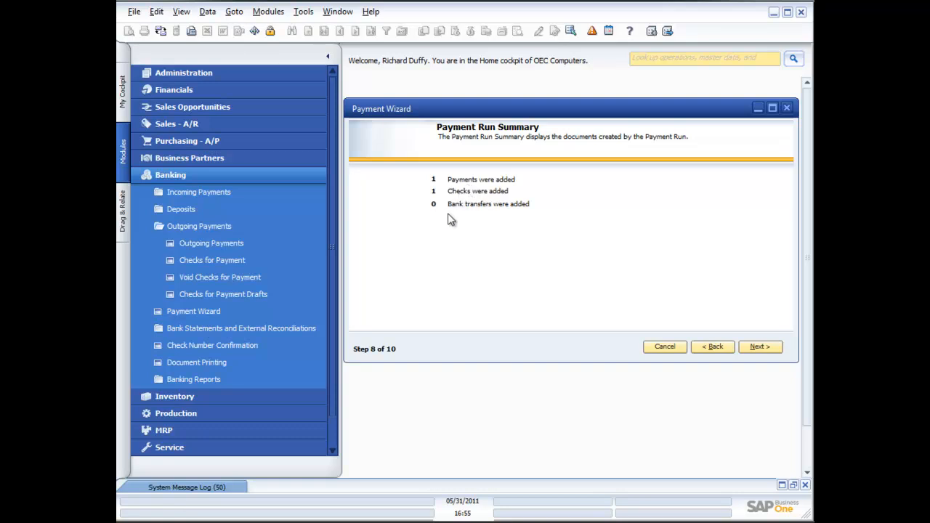
click(760, 347)
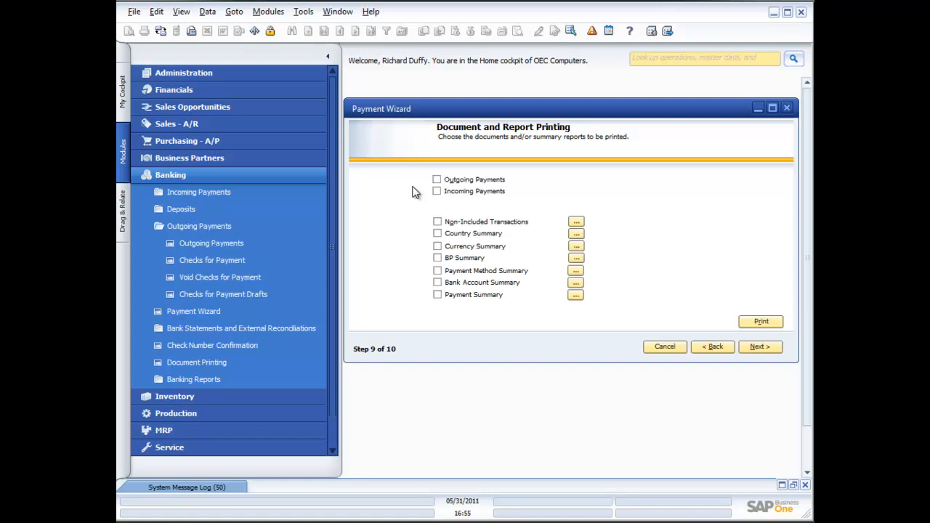
Print Outgoing Payments, BP Summary and Payment Summary, saving the BP Summary Report through Adobe PDF, then look through it and close it.
click(436, 180)
click(759, 322)
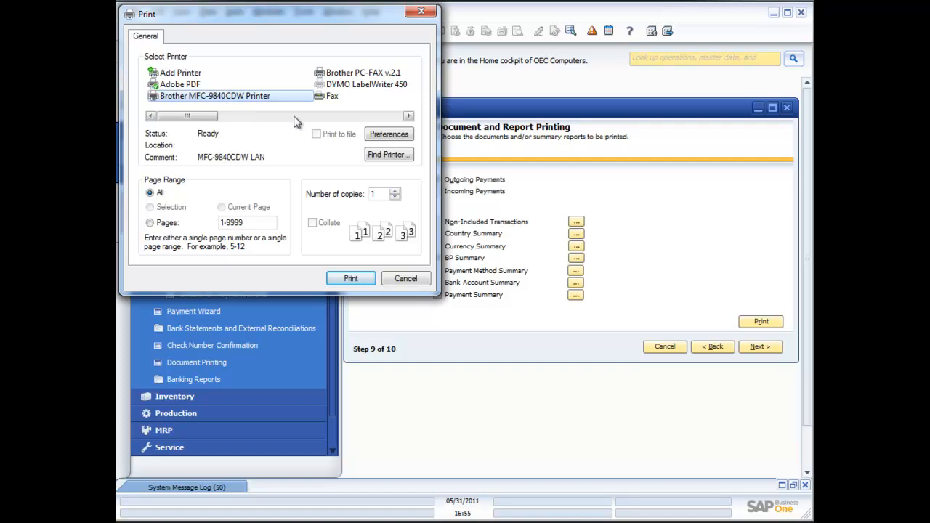
click(190, 85)
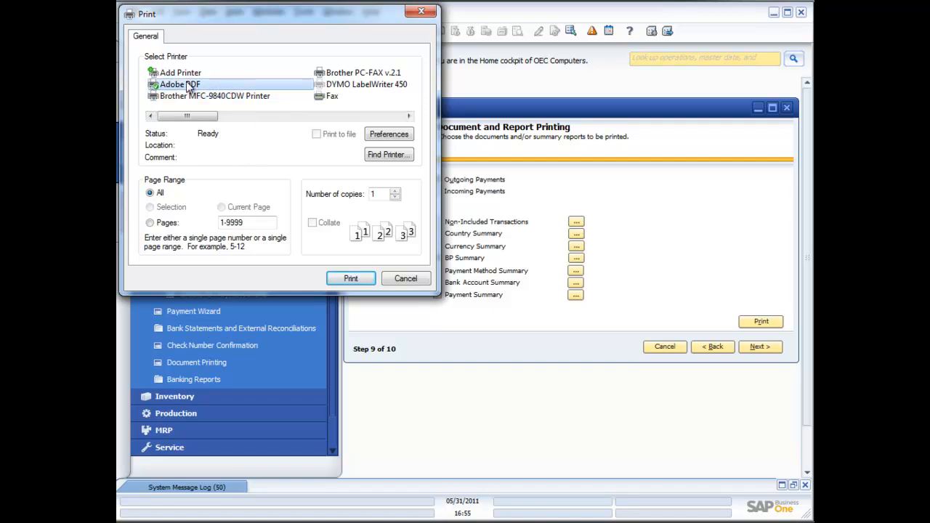
click(353, 280)
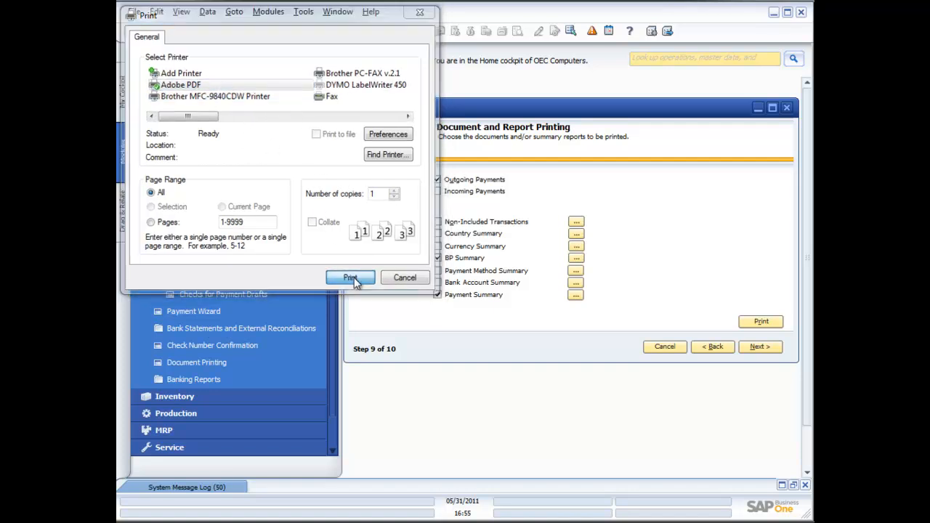
click(340, 268)
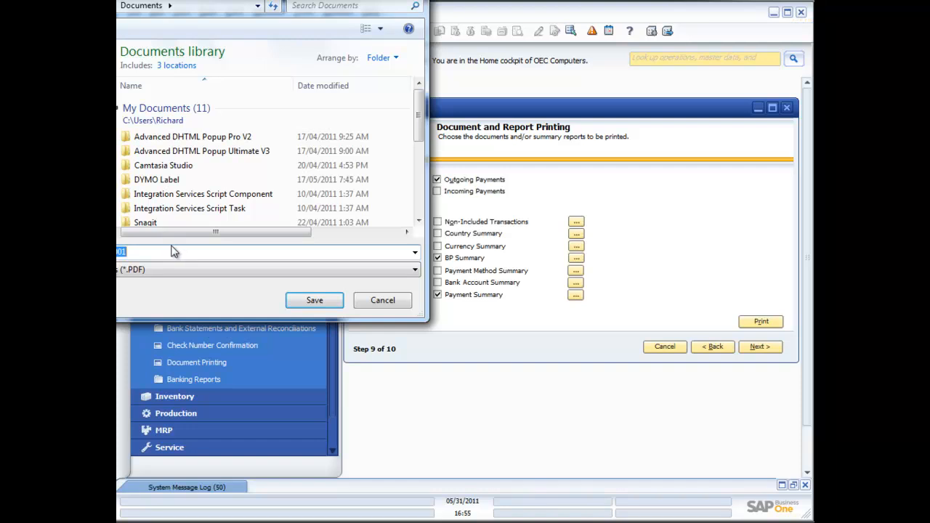
key(Return)
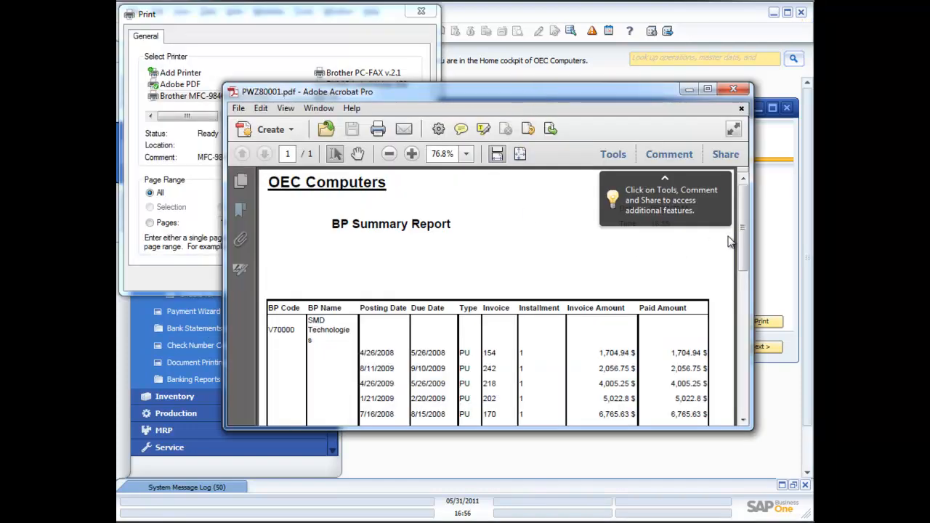
mouse_move(738, 237)
mouse_down()
mouse_move(747, 328)
mouse_move(745, 251)
mouse_up()
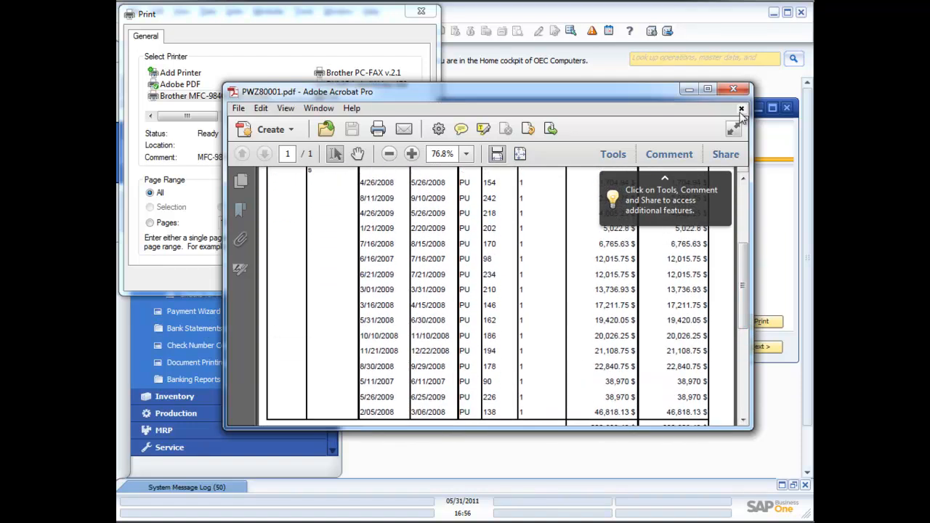
click(732, 88)
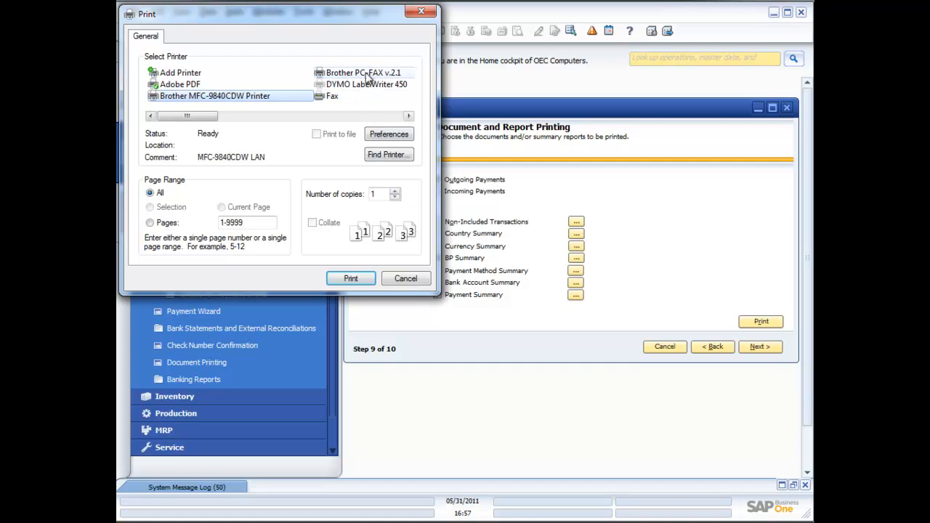
Print the Payment Summary Report through Adobe PDF, saving it to the Desktop as PWZ50001, and look through it before closing it.
click(195, 85)
click(363, 280)
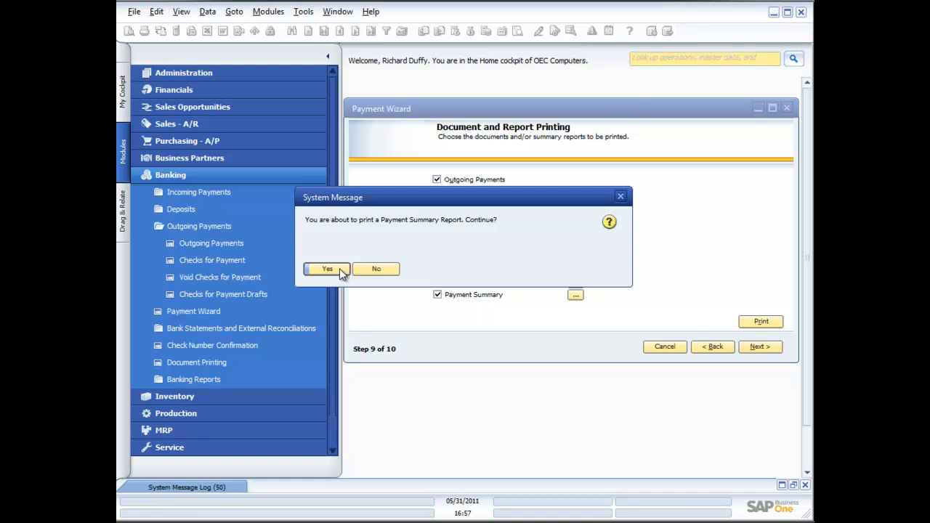
click(339, 268)
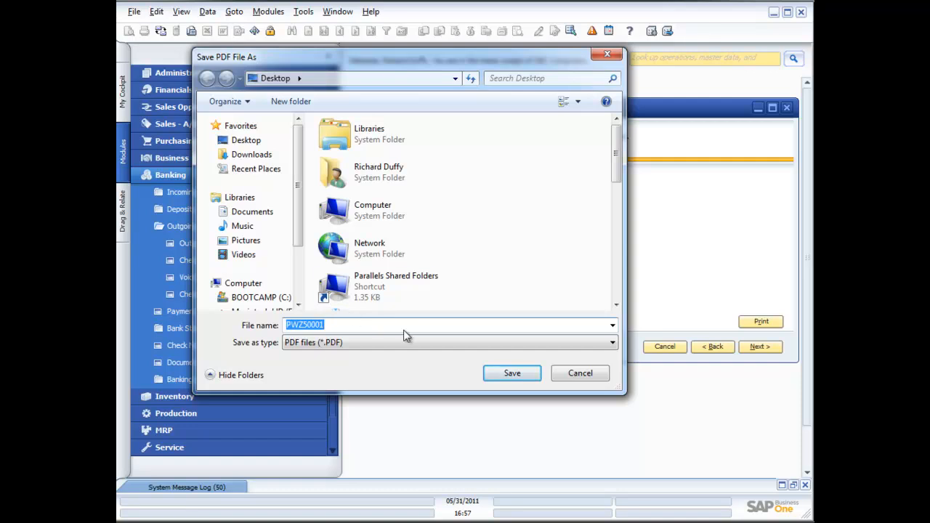
click(516, 372)
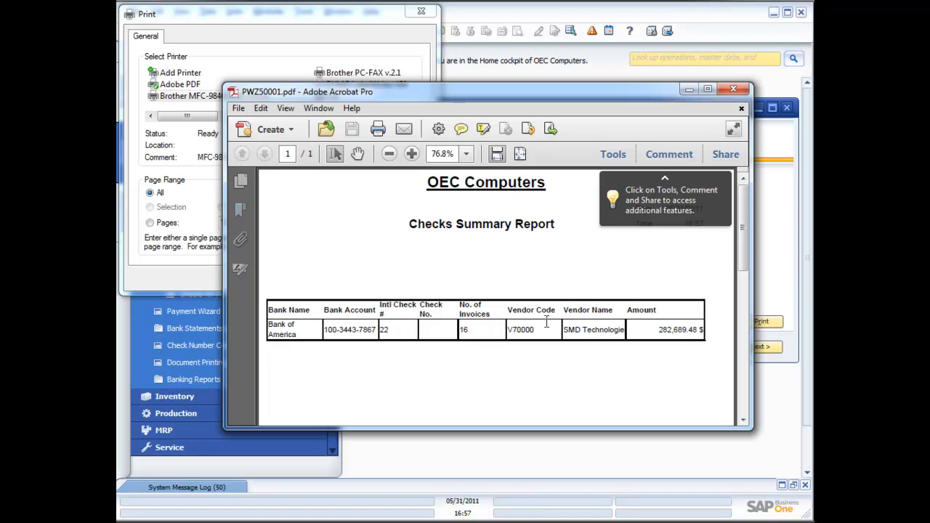
scroll(546, 323, down, 5)
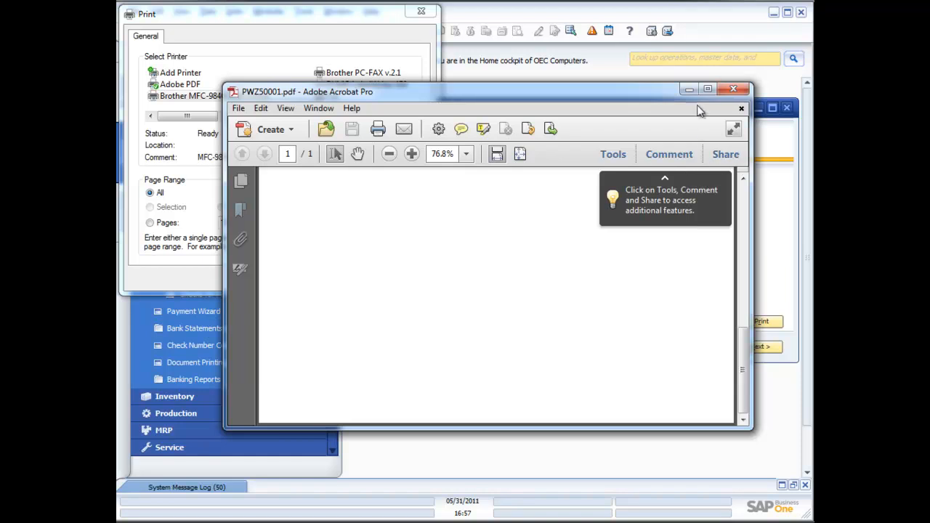
click(736, 86)
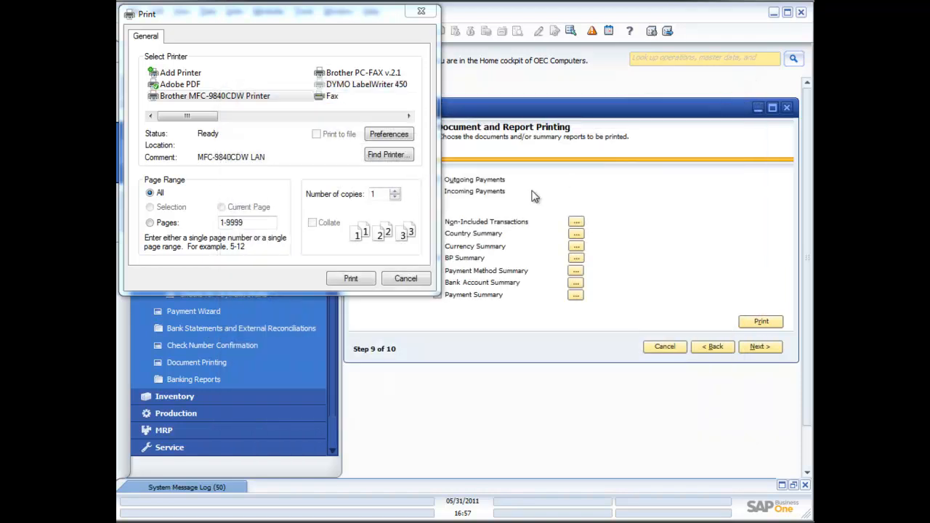
Accept the default printer, decline printing the Outgoing Payments documents, and continue to the wizard's check printing step.
click(351, 279)
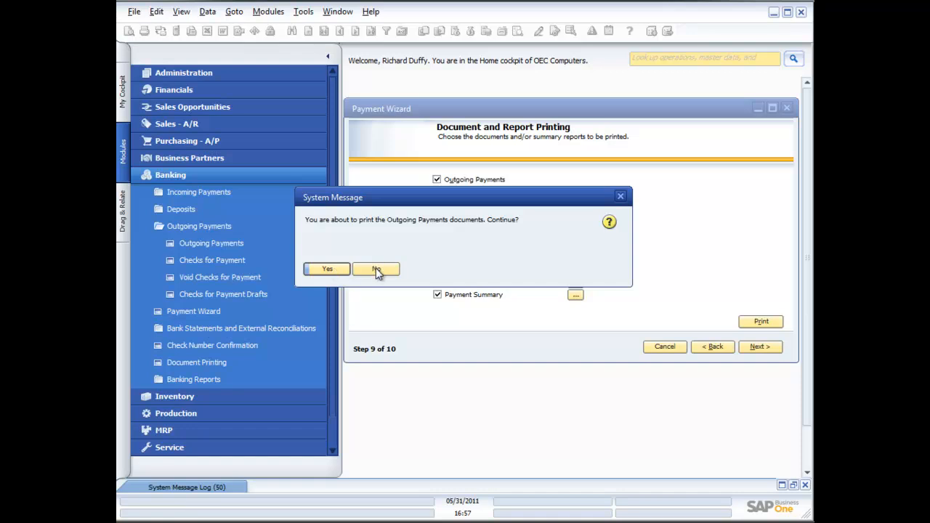
click(376, 270)
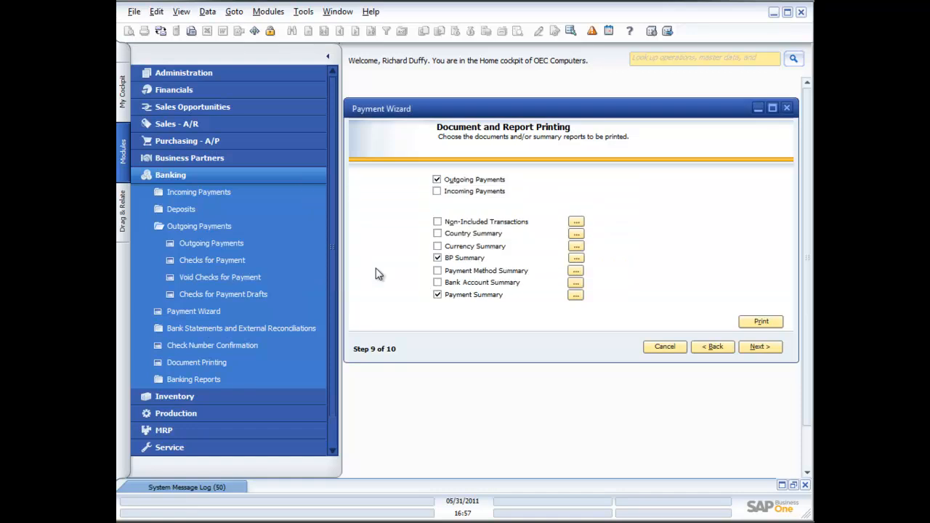
click(759, 347)
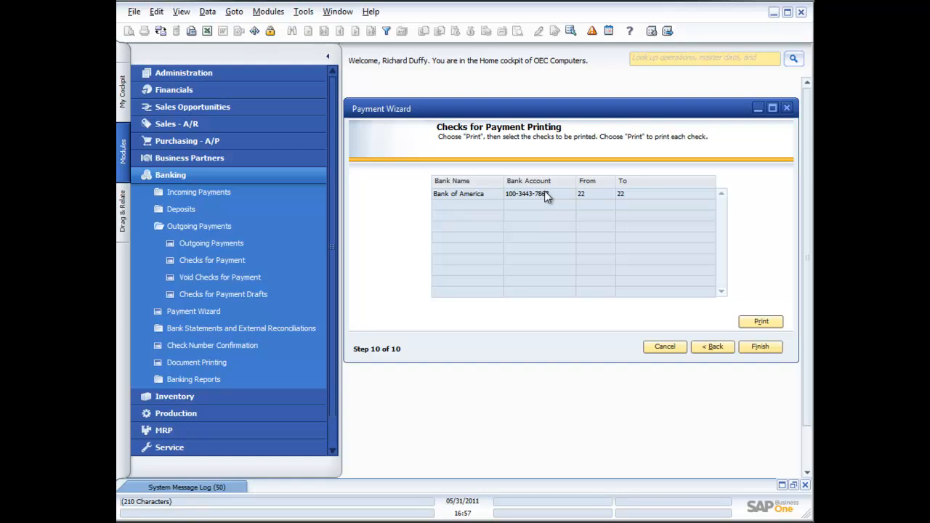
Set the document printing criteria to Checks for Payment, country USA, Bank of America and its account, and list the checks still to print.
click(760, 322)
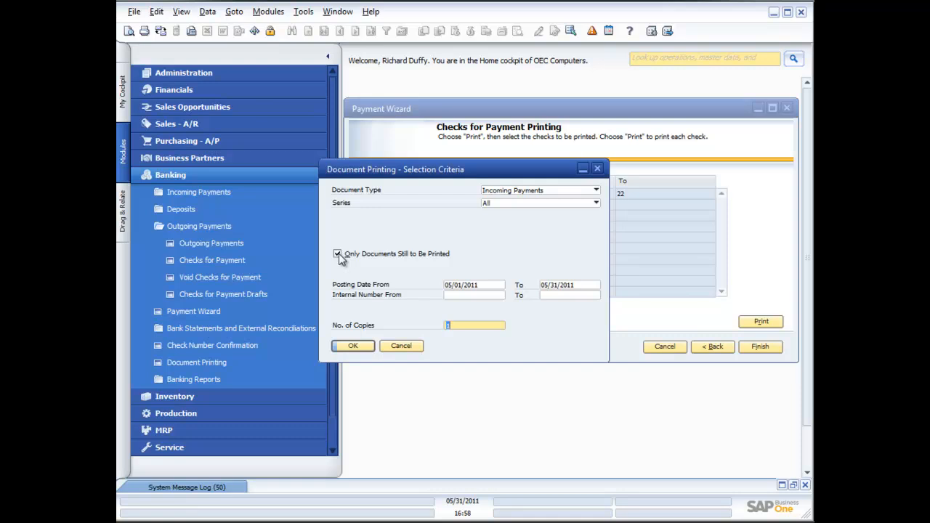
click(537, 189)
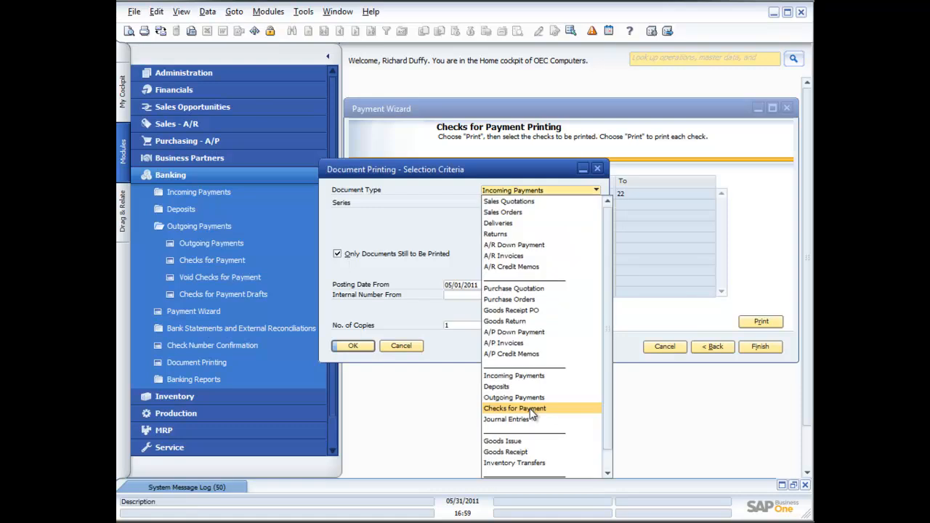
click(556, 408)
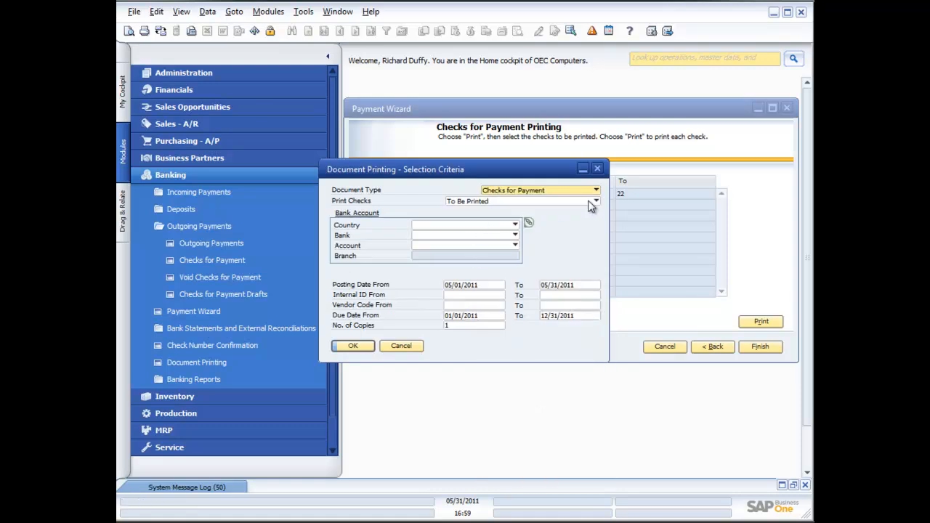
click(514, 224)
click(490, 248)
click(513, 234)
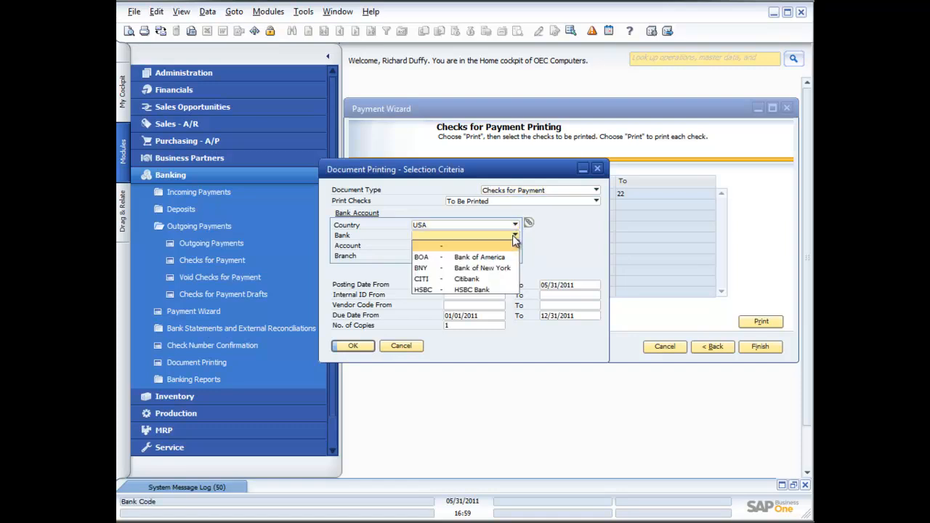
click(488, 257)
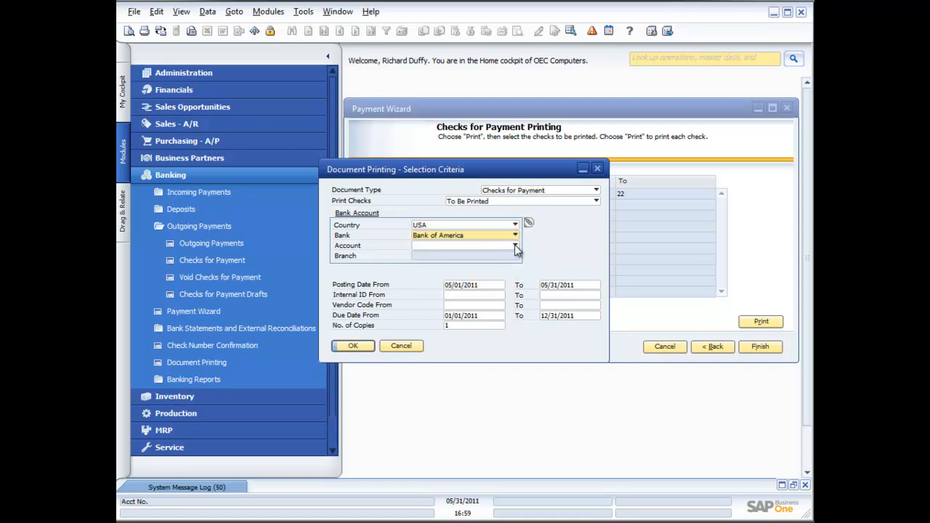
click(515, 245)
click(500, 259)
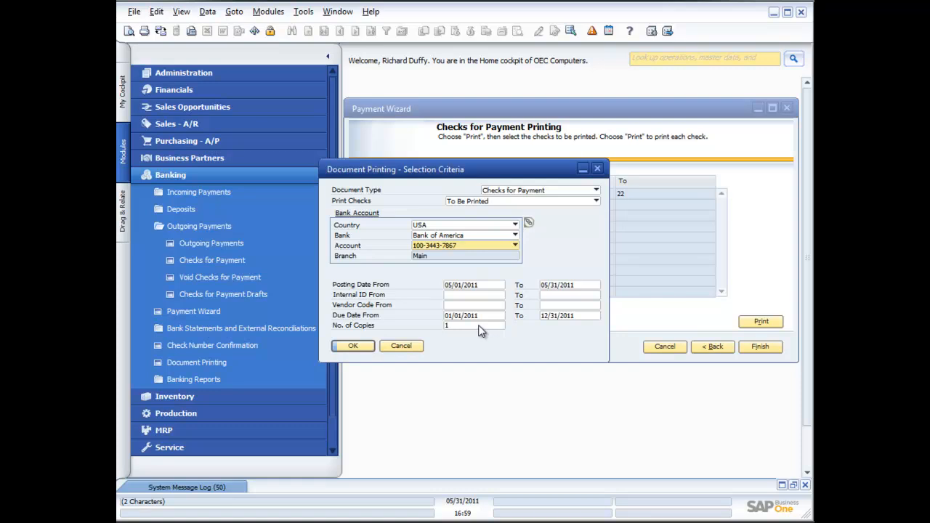
click(361, 347)
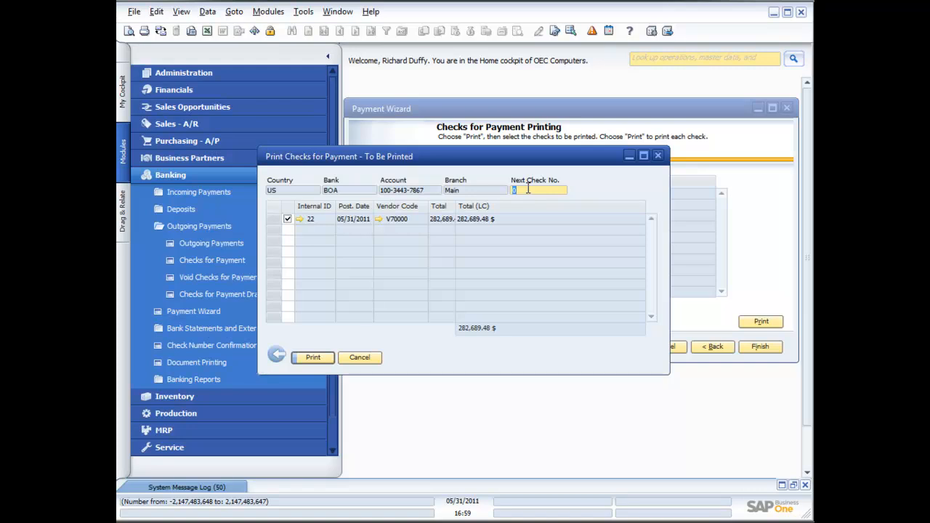
Set the next check number to 223 and print the V70000 check through Adobe PDF, saving it as Crystal Reports - Checks for Payment - CR (US).
text(223)
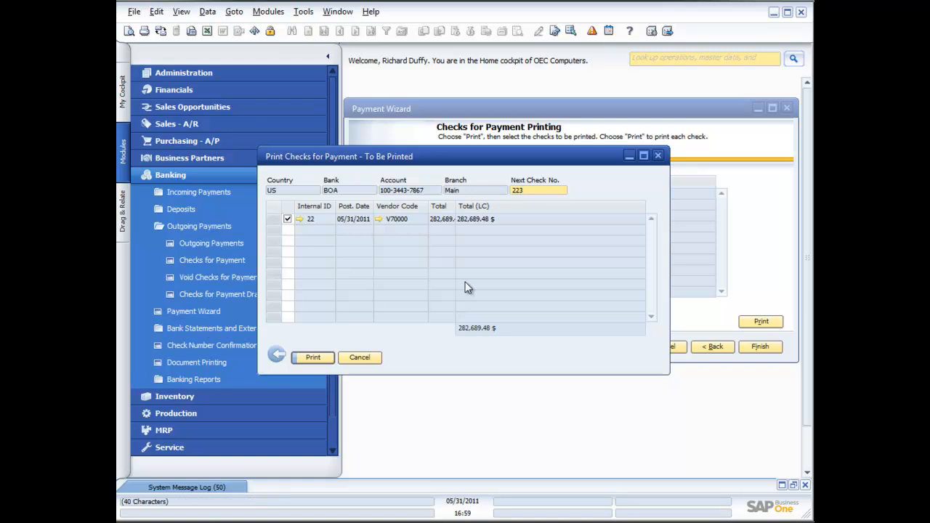
click(320, 359)
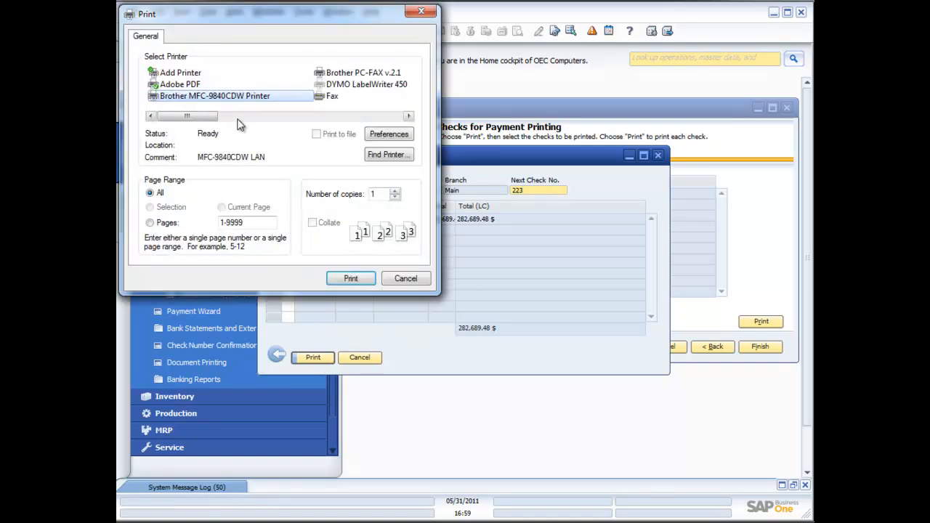
click(206, 86)
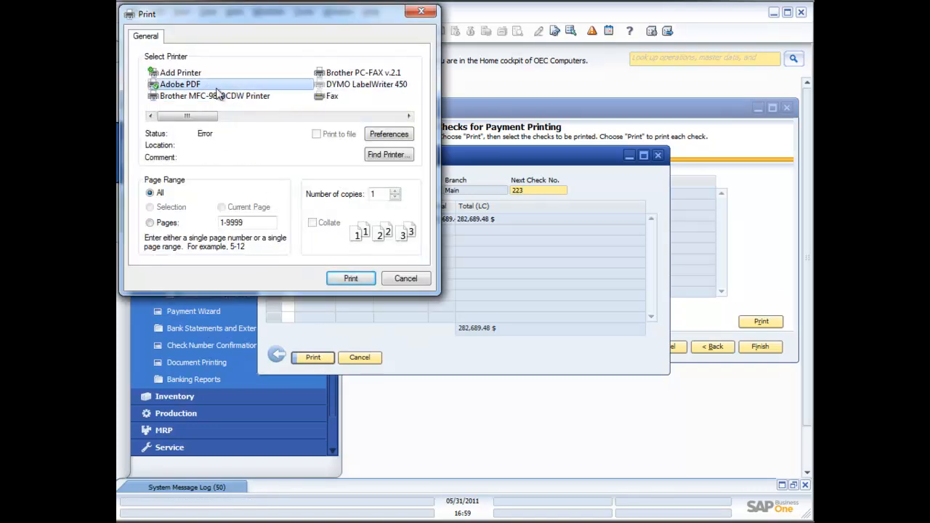
click(351, 278)
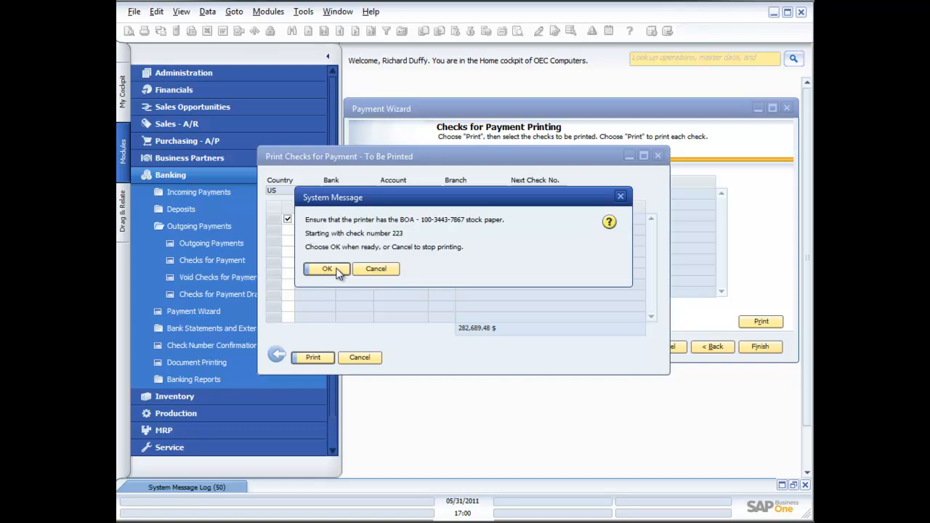
click(336, 270)
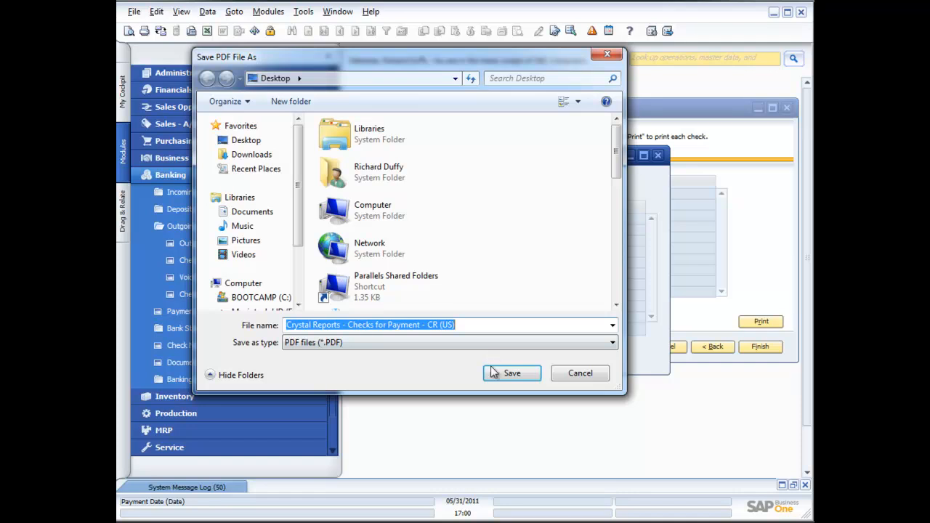
click(513, 372)
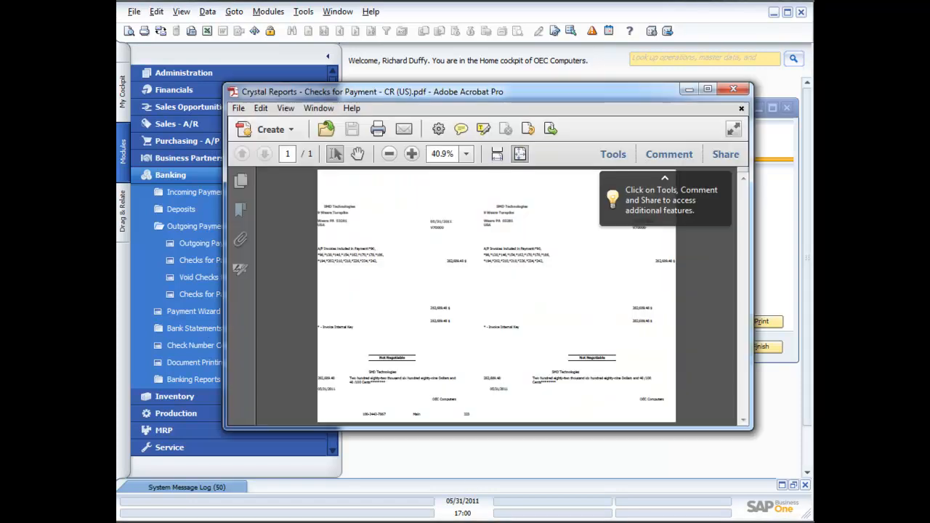
Enlarge the check PDF to 100%, examine the invoices, payee, amount and check number across the page, and close it.
drag(583, 98, 566, 66)
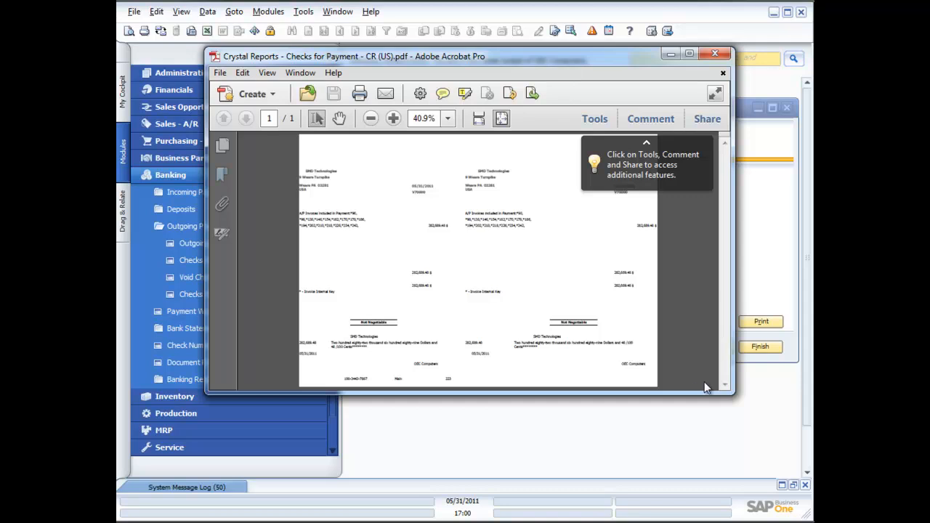
drag(693, 393, 694, 484)
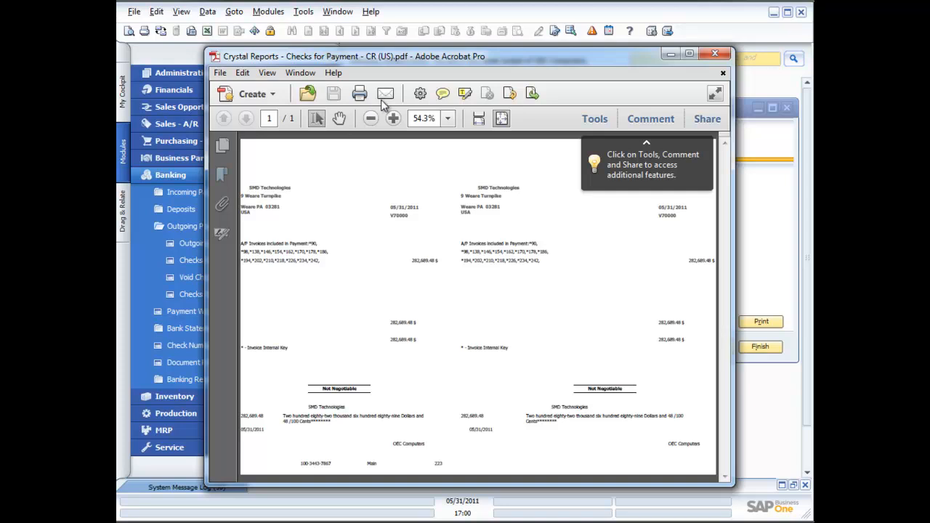
click(393, 119)
click(393, 118)
click(393, 119)
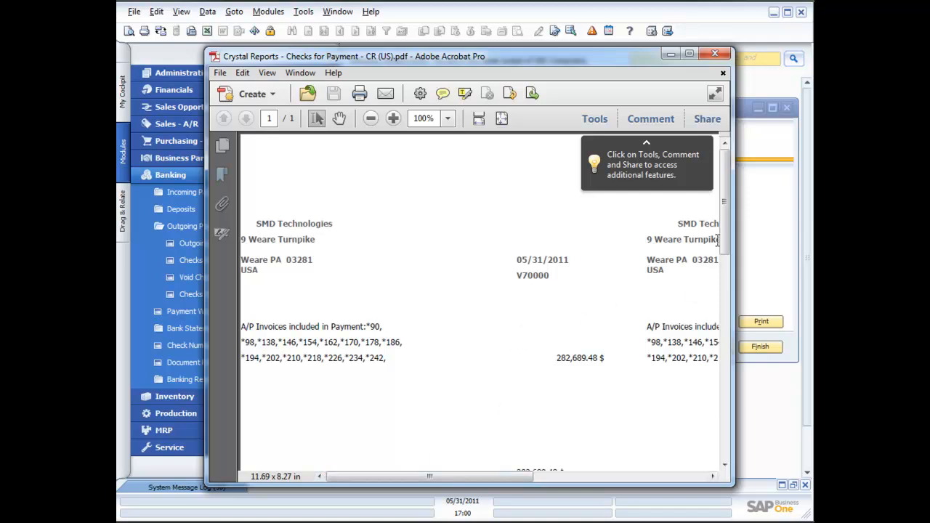
drag(729, 240, 725, 442)
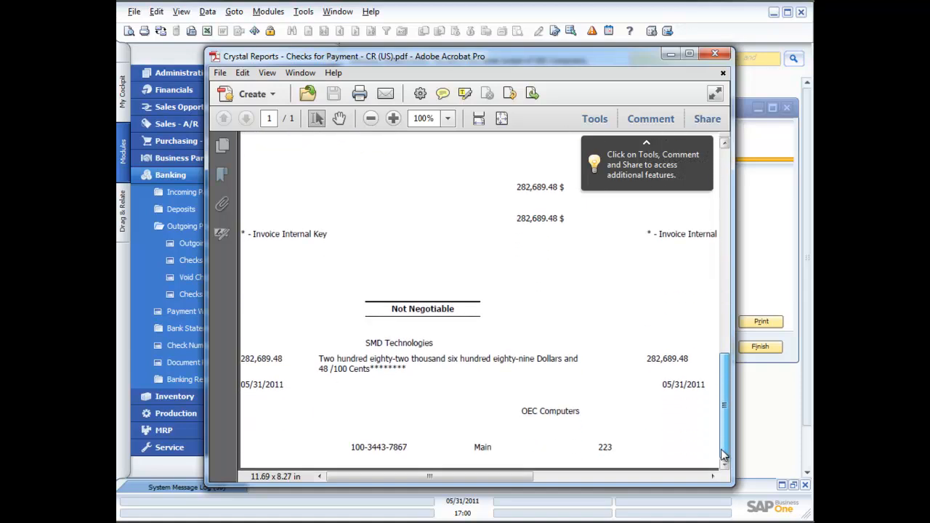
drag(432, 481, 648, 476)
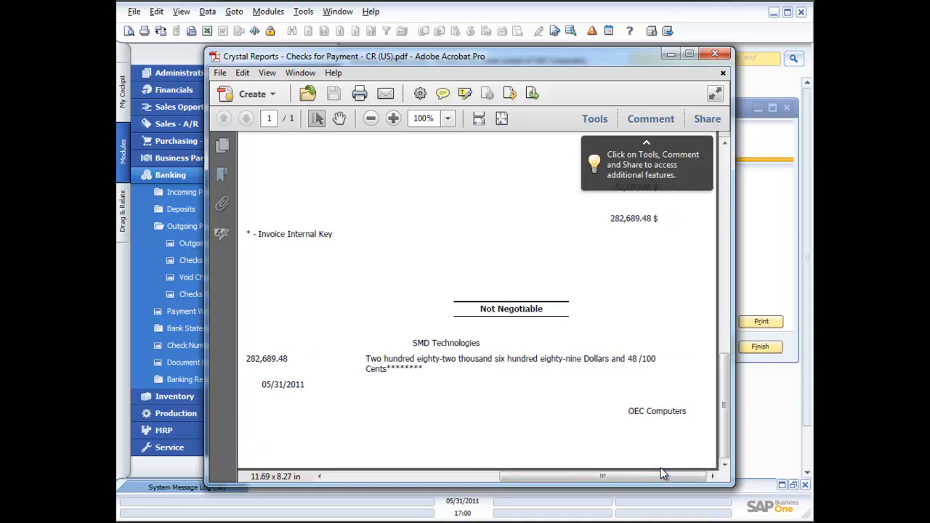
click(385, 477)
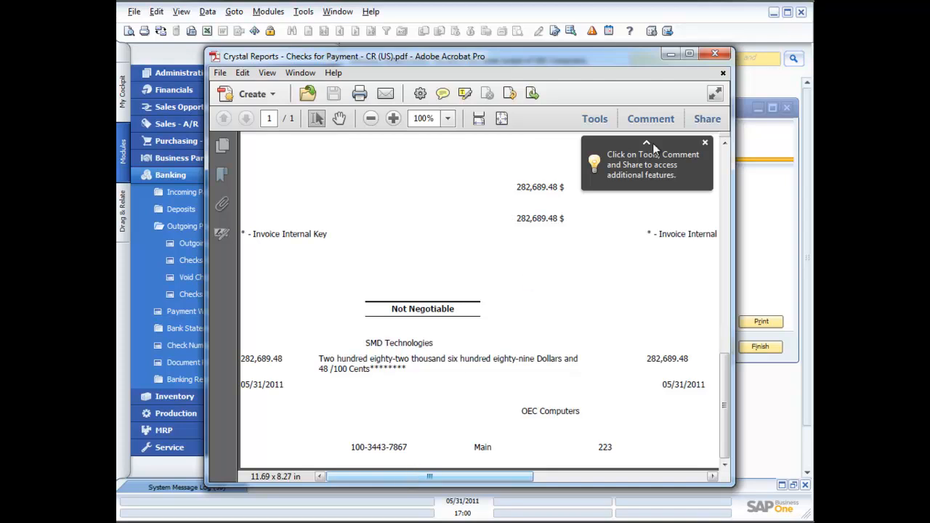
click(714, 53)
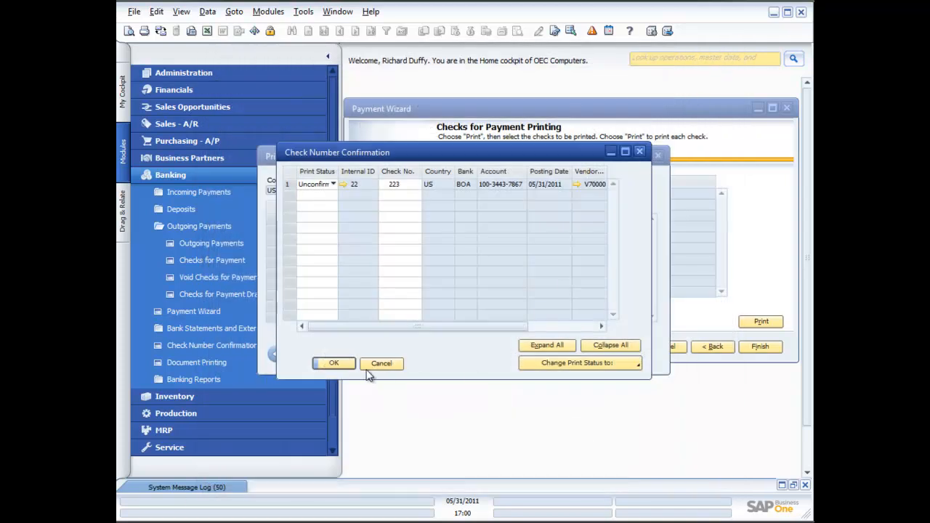
Set the print status of check 223 to Confirmed, update it, and close the printing criteria and the Payment Wizard.
click(332, 184)
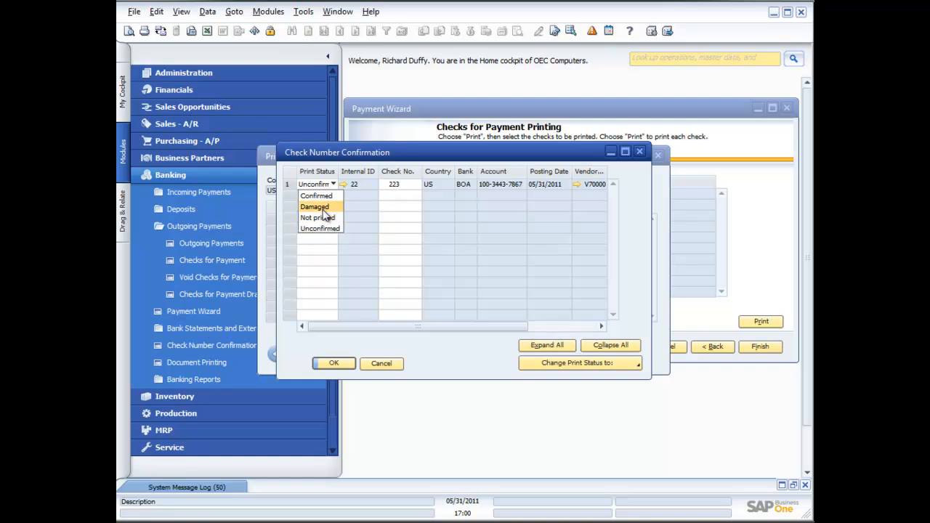
click(321, 196)
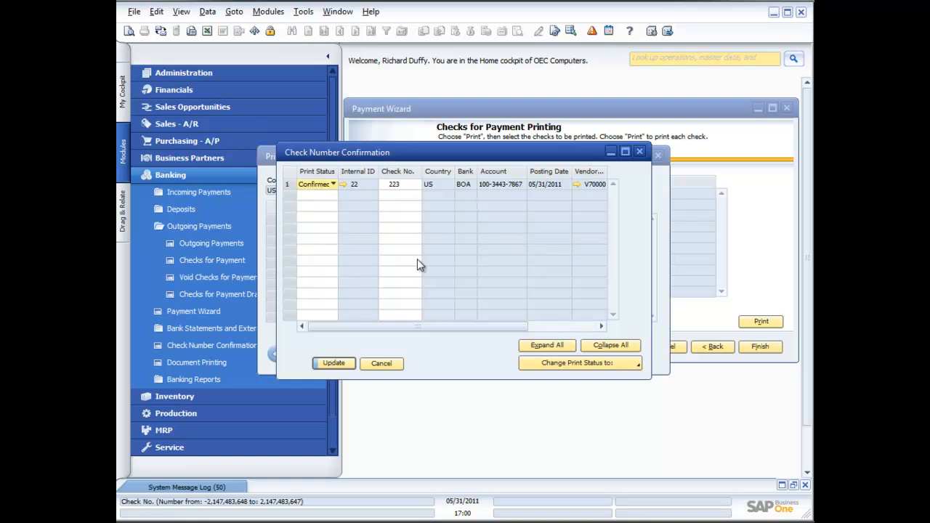
click(637, 363)
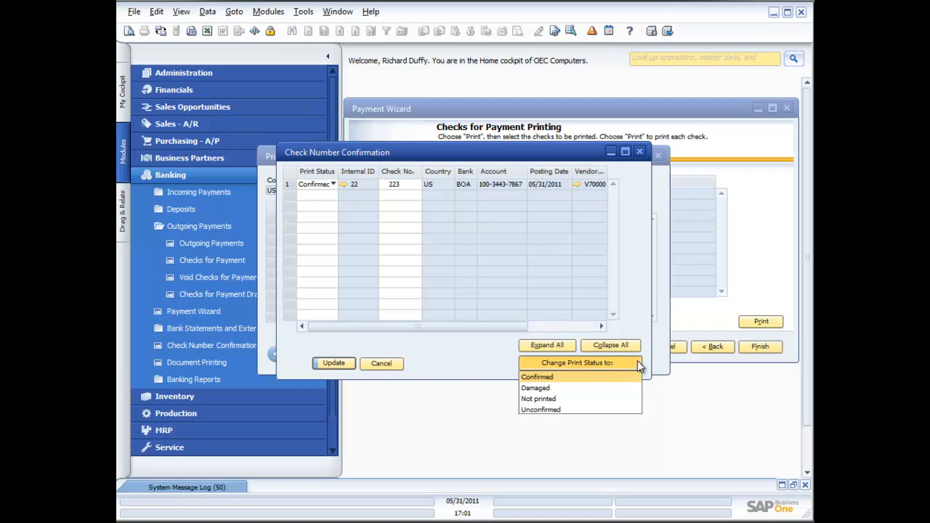
click(557, 378)
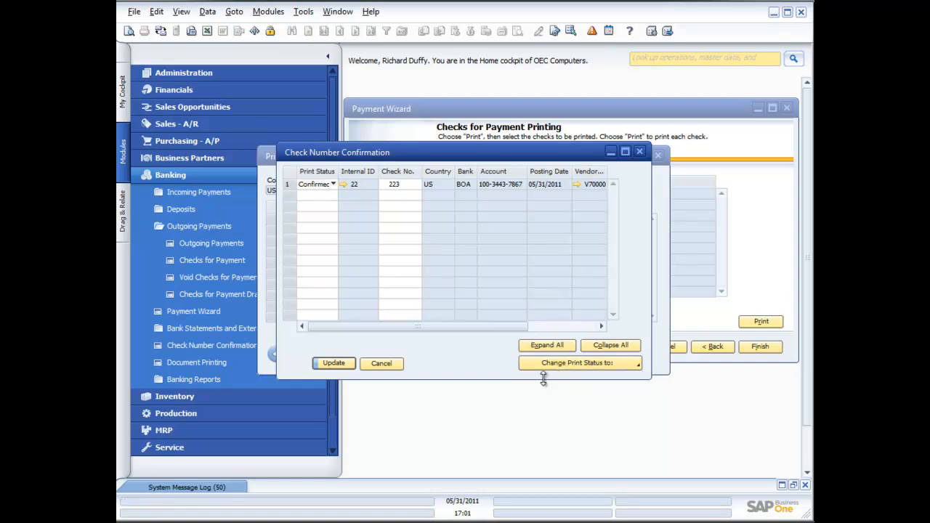
click(334, 363)
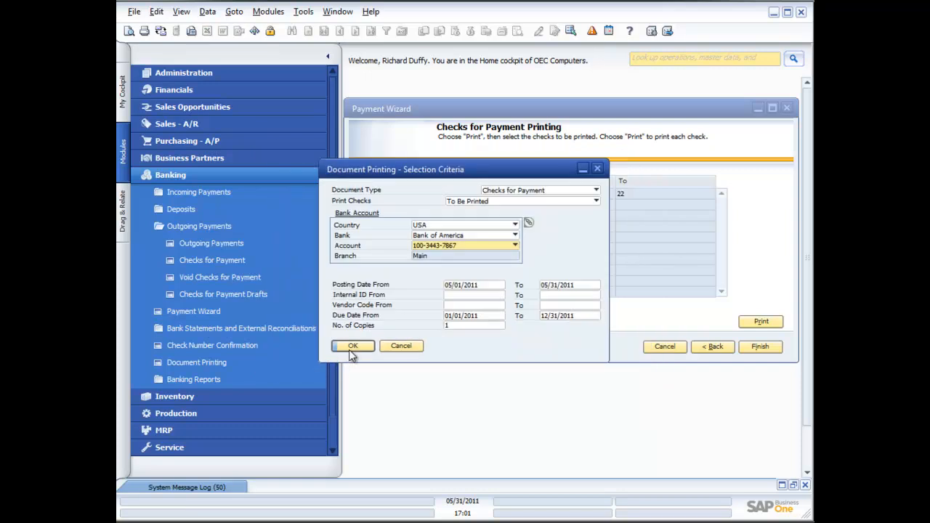
click(349, 347)
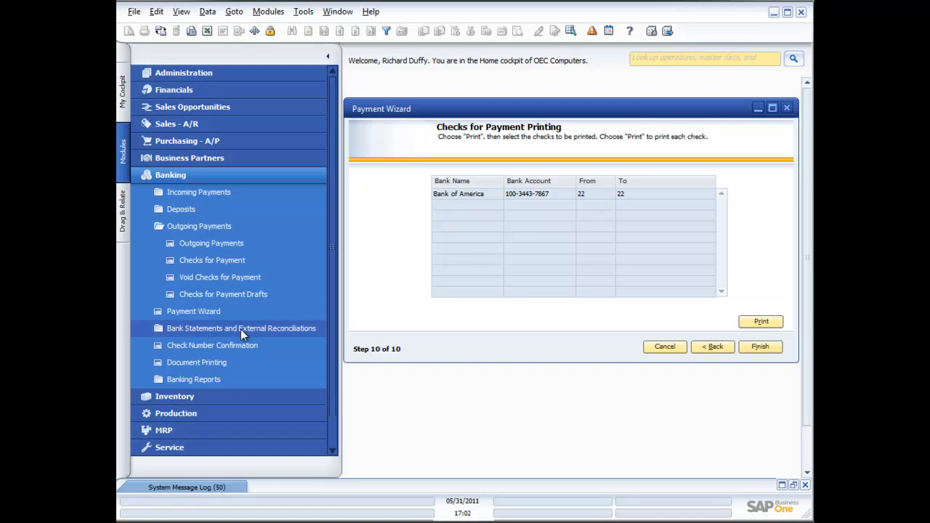
click(786, 108)
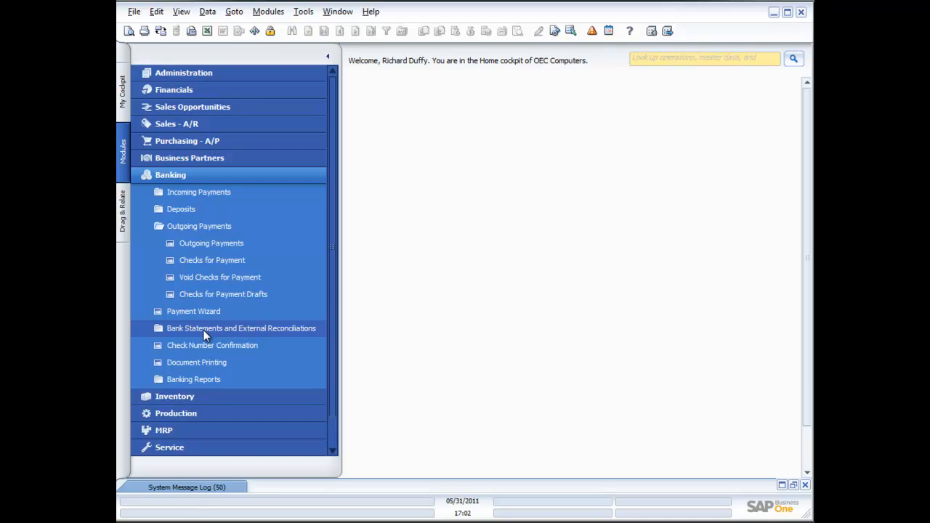
Start a manual external bank reconciliation and select the G/L account Cash at Bank - Checking (HO, USA, GA).
click(203, 331)
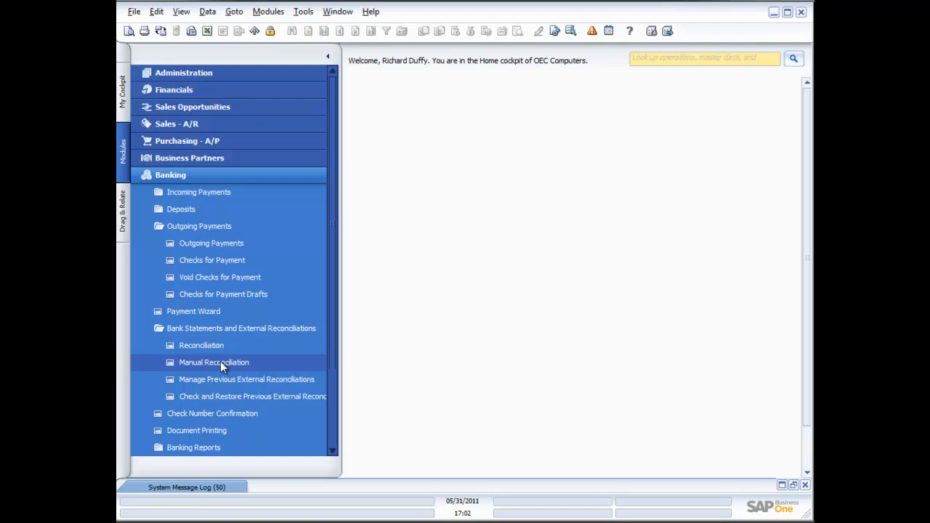
click(220, 361)
drag(723, 333, 590, 190)
click(642, 211)
click(658, 211)
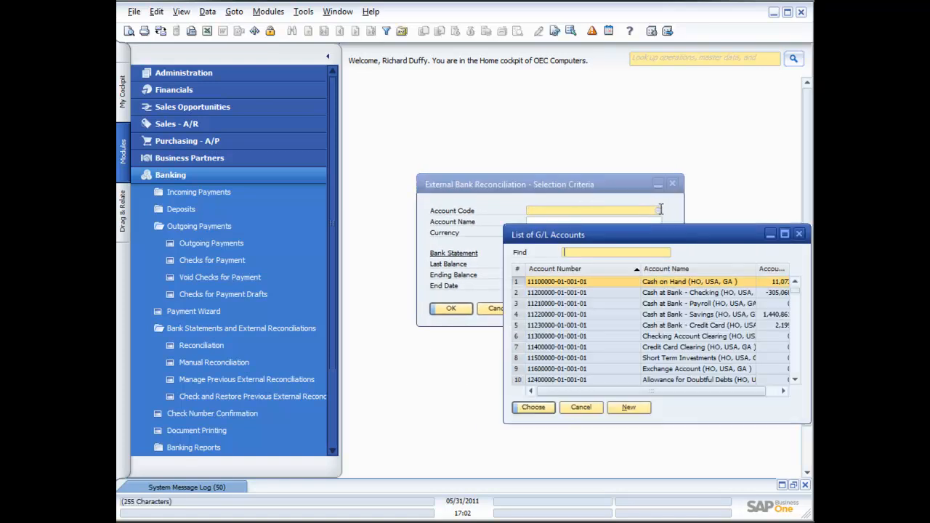
double_click(670, 293)
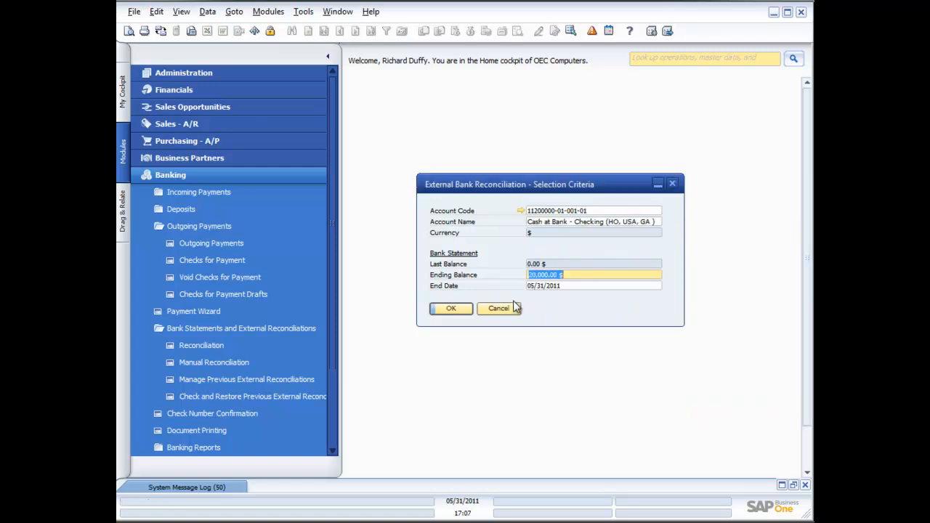
Set the bank statement's ending balance to 25,184.50 $, keep the end date 05/31/2011, and open the statement for reconciliation.
text(25184.50)
key(Tab)
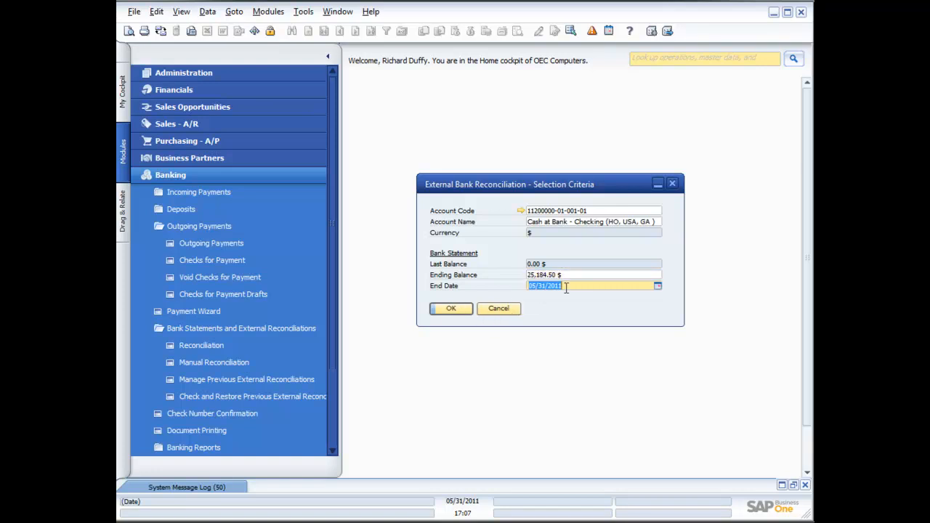
click(451, 310)
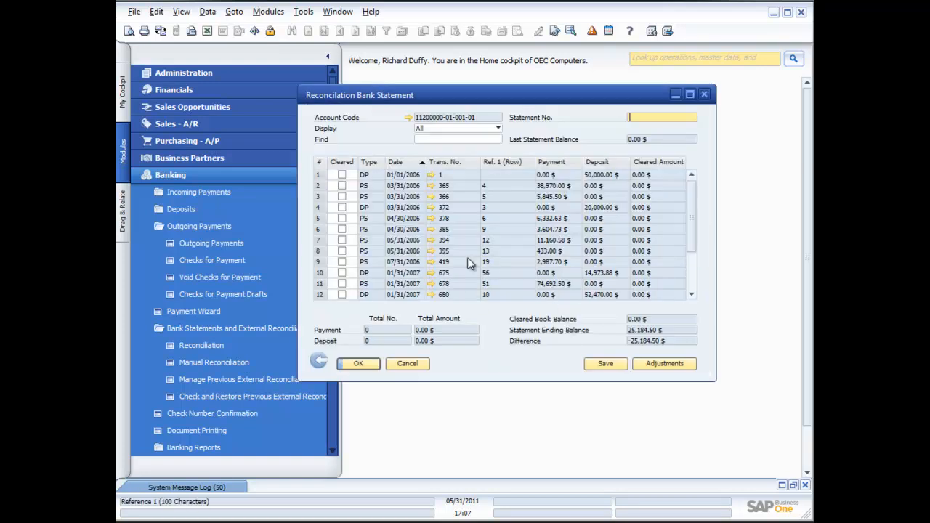
Mark the first four transactions, numbers 1, 365, 366 and 372, as cleared on the bank statement.
click(342, 175)
click(342, 186)
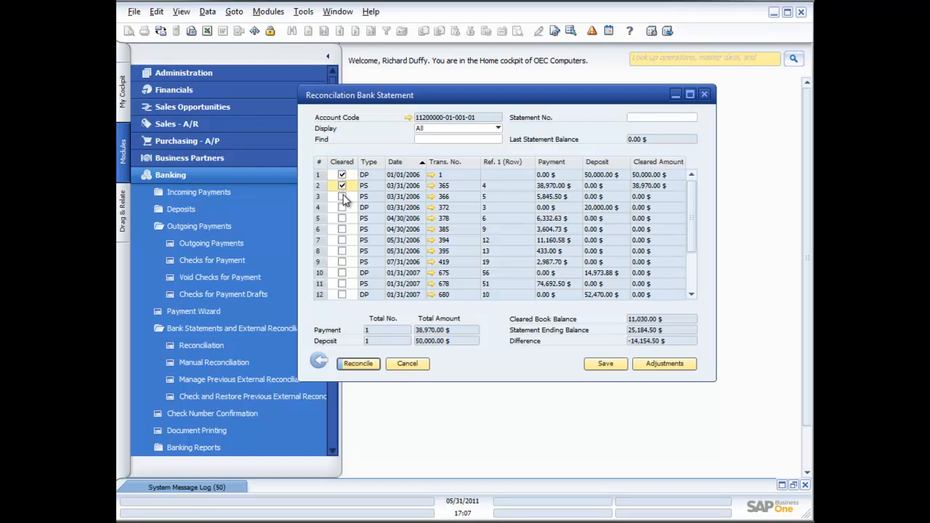
click(342, 197)
click(342, 208)
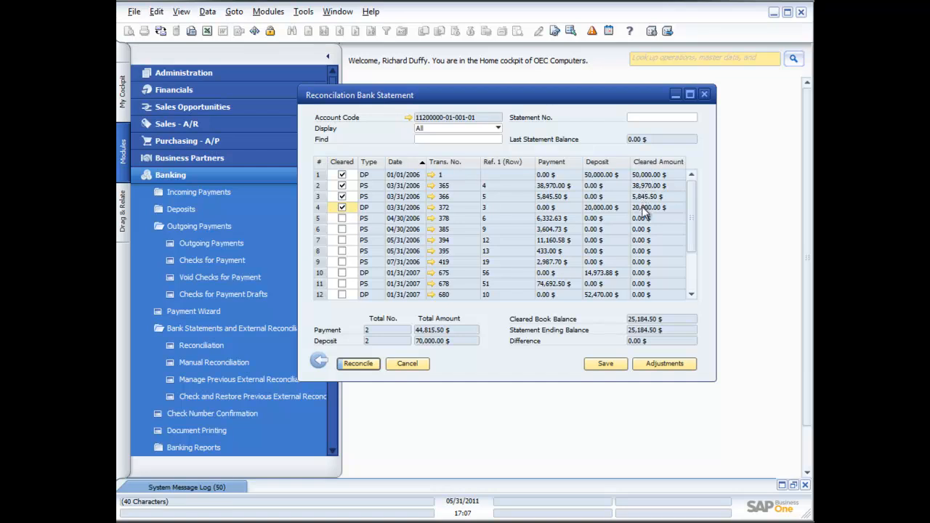
Enter 258 as the statement number and reconcile the cleared transactions.
click(359, 364)
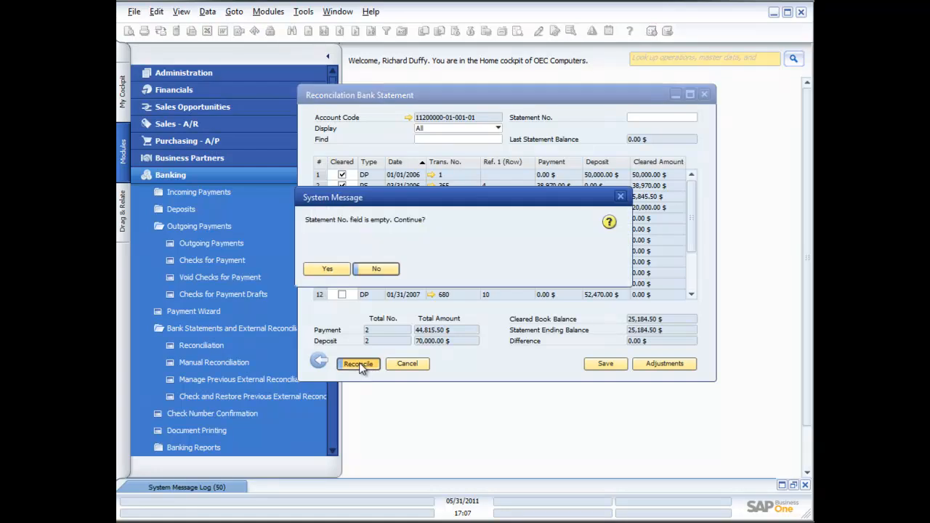
click(376, 270)
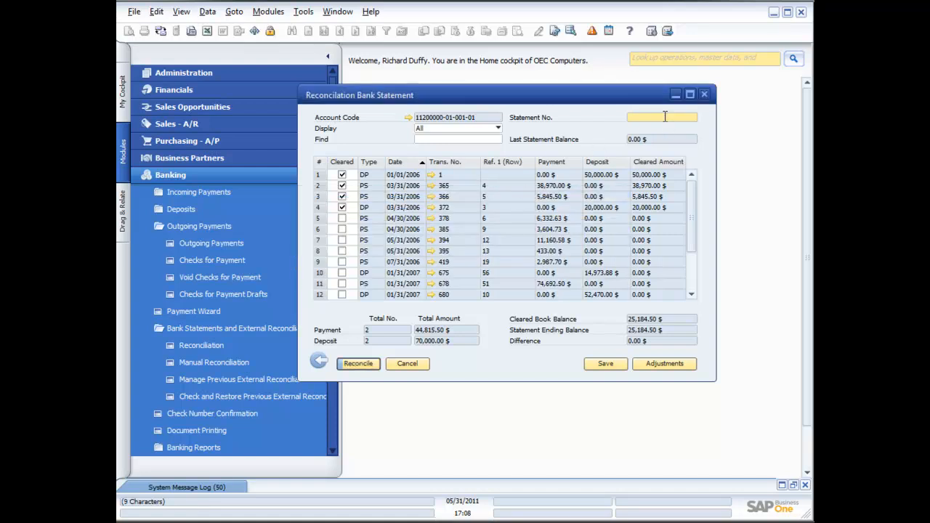
text(258)
click(370, 365)
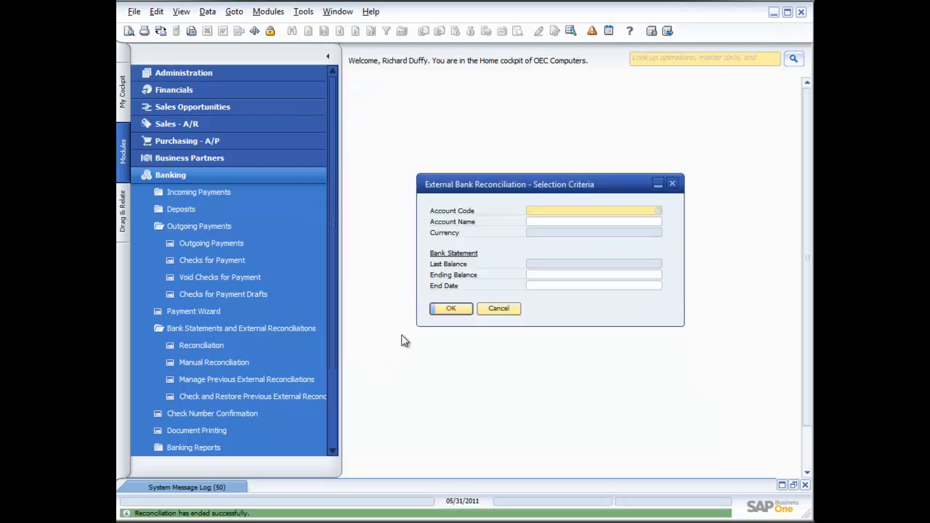